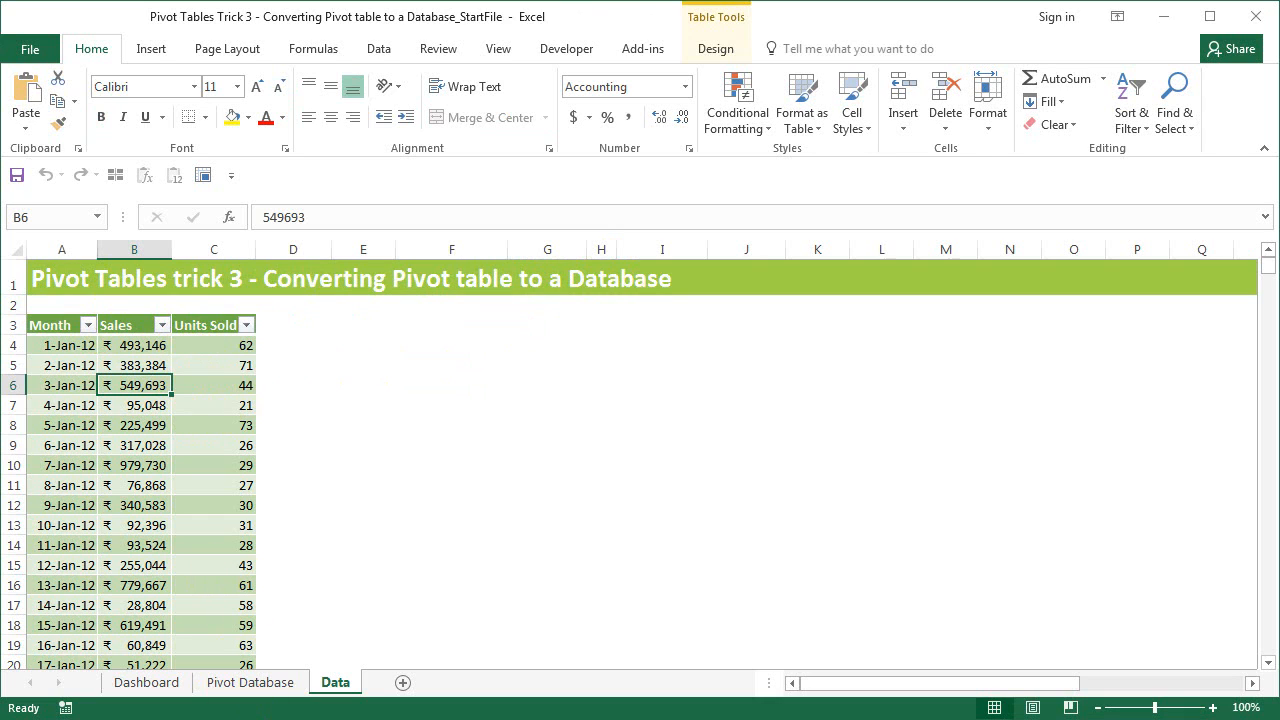
- Go from the Pivot Database sheet to the Dashboard sheet with its three empty Year/Sales tables
left_click(241, 690)
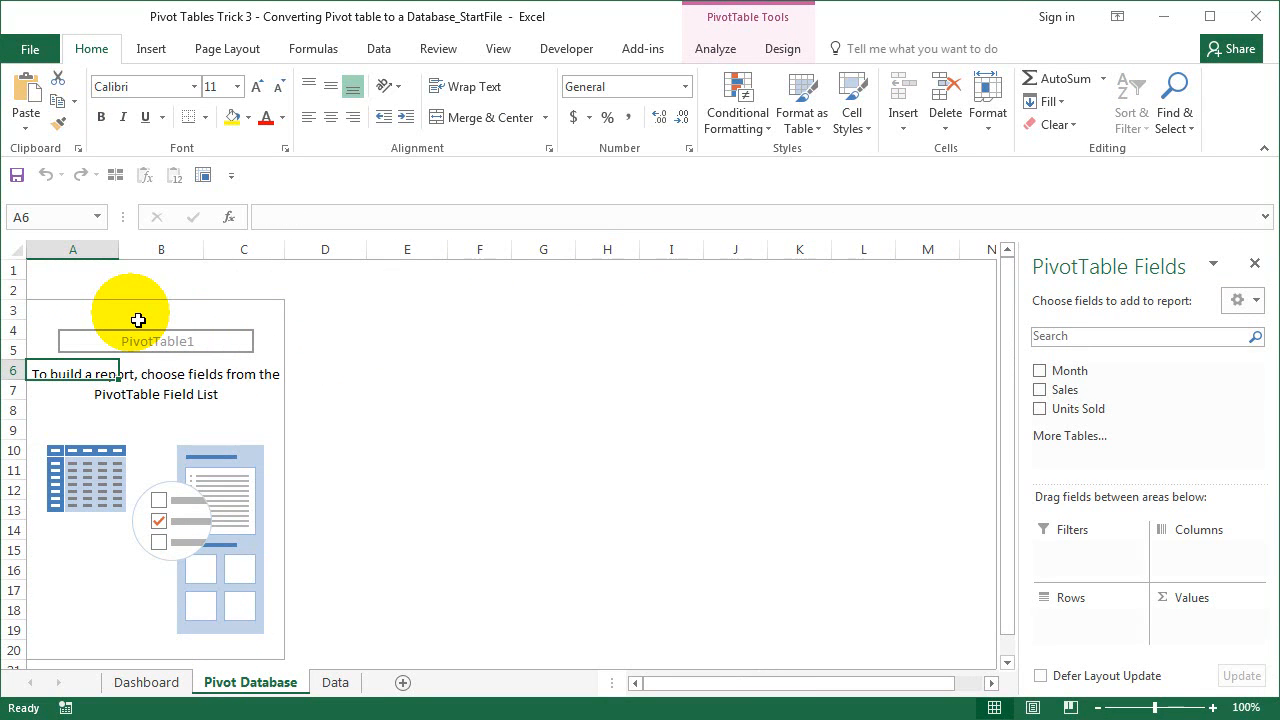
left_click(316, 48)
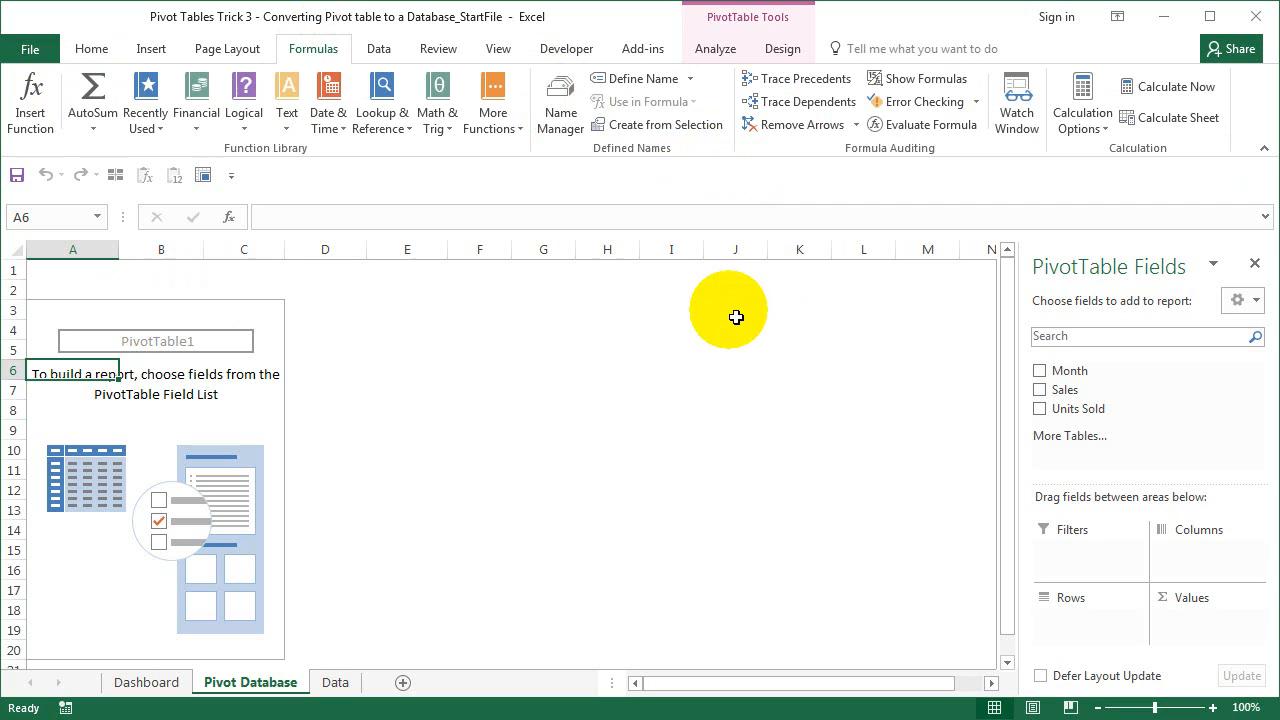
key("ctrl+Page_Up")
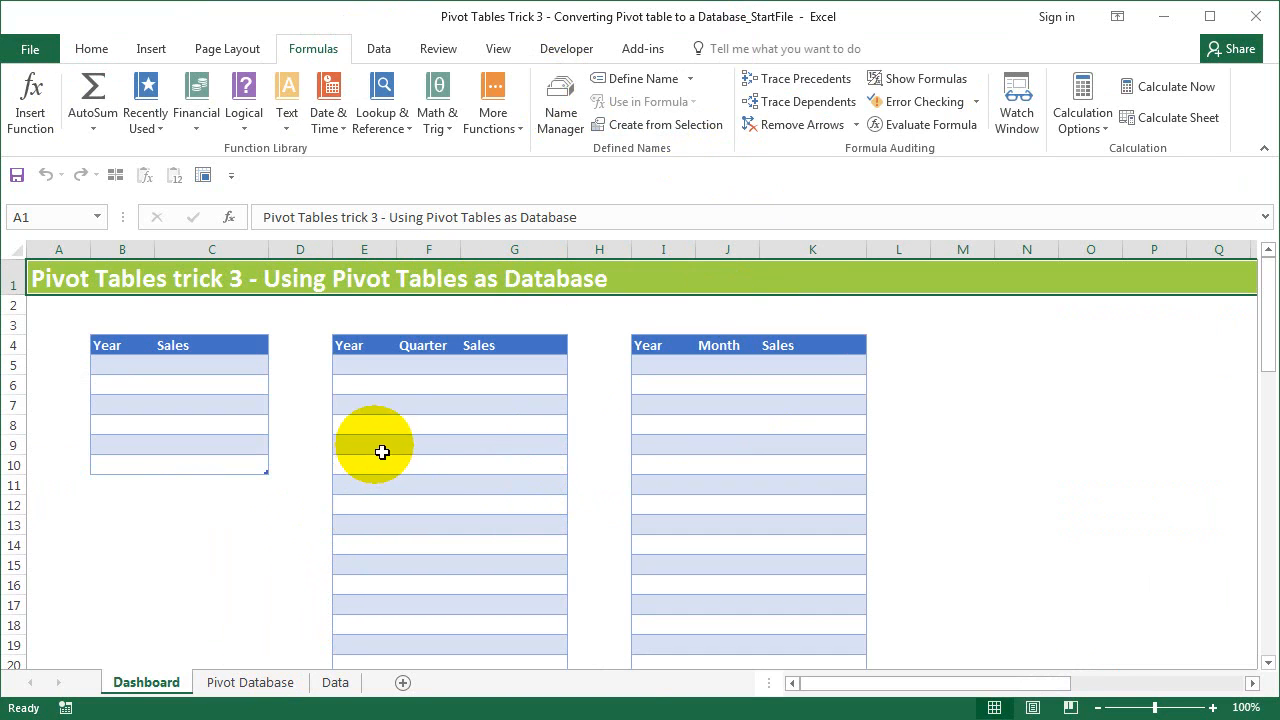
- On the Data sheet, inspect the Month filter's 2012 and 2017 dates, then cancel without filtering
left_click(227, 683)
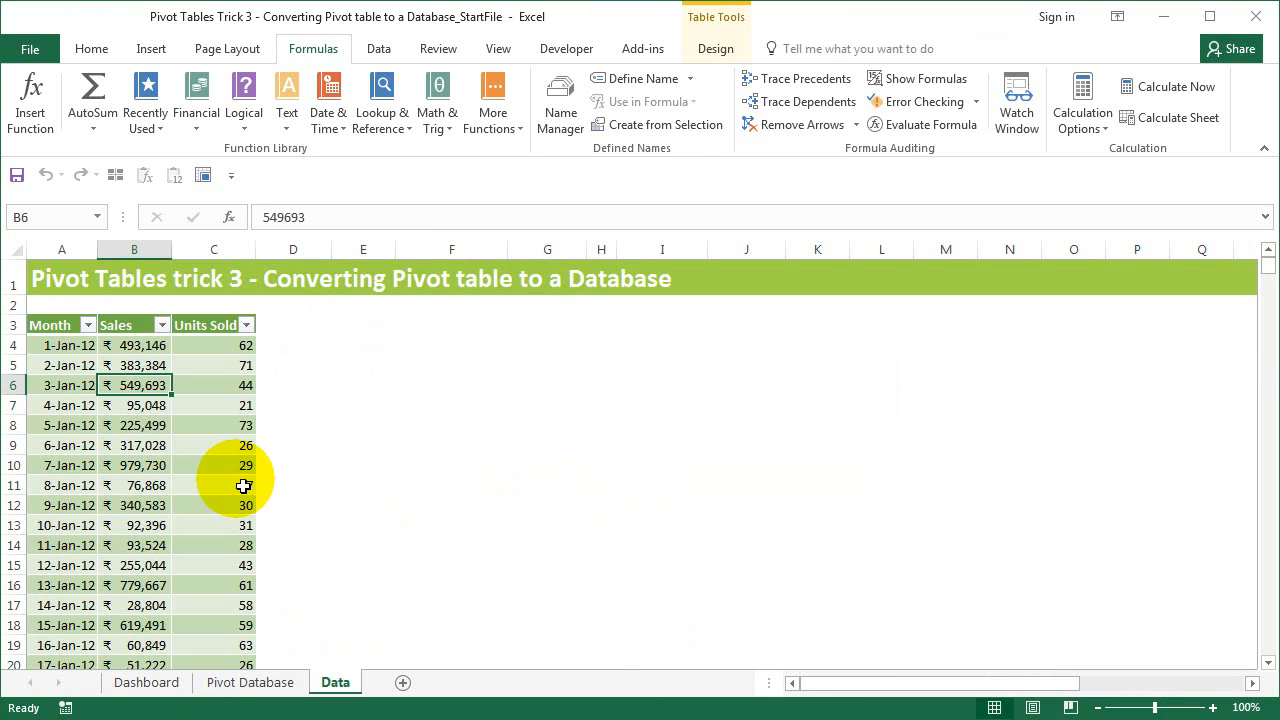
left_click(88, 325)
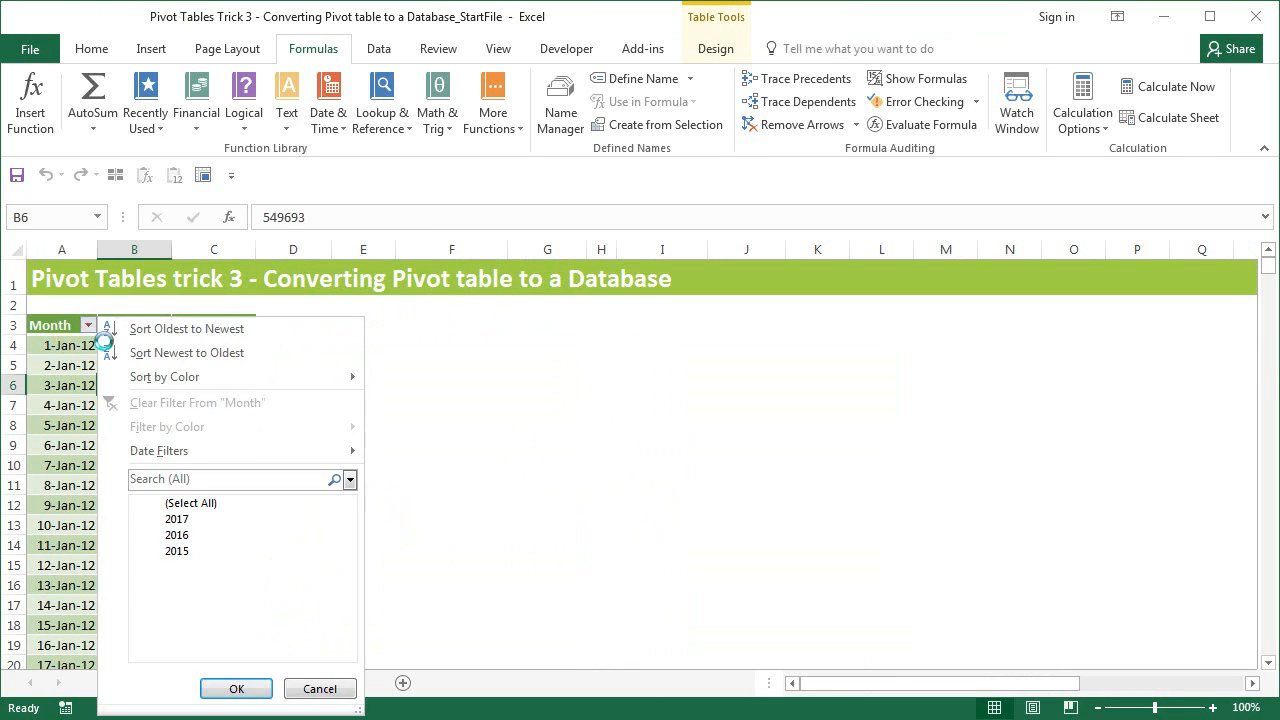
left_click(142, 599)
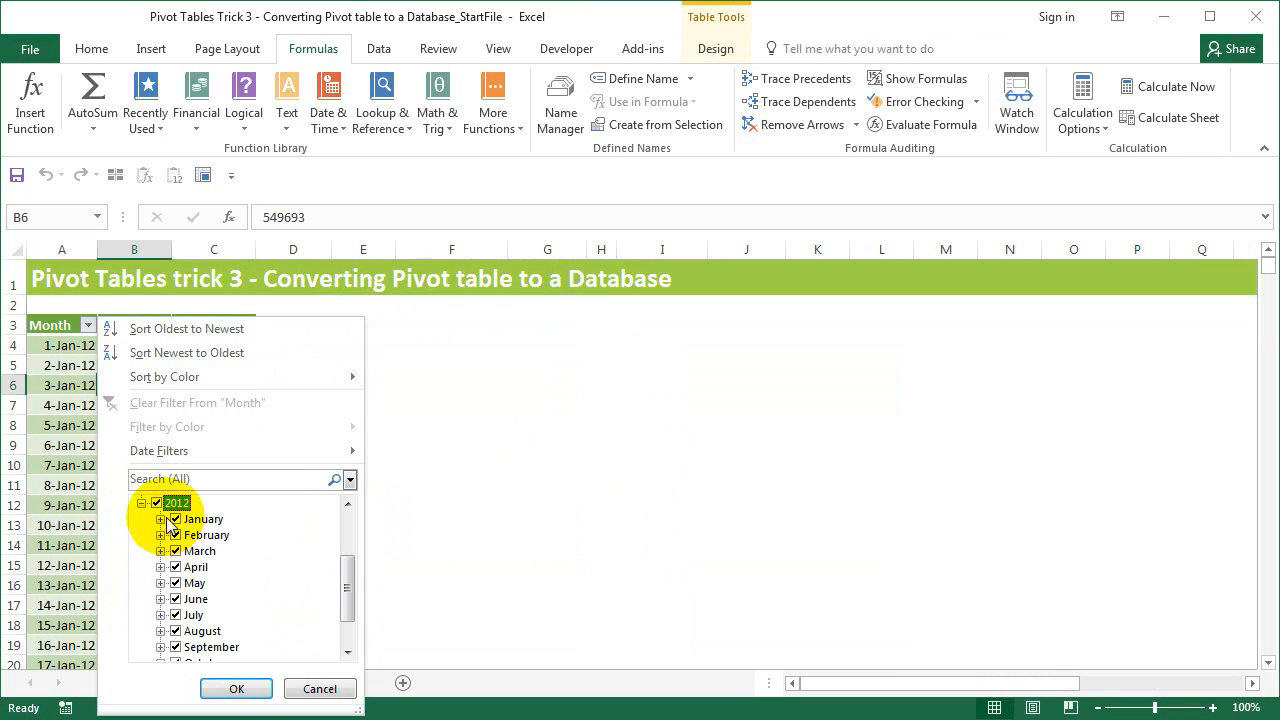
scroll(214, 549, "up", 2)
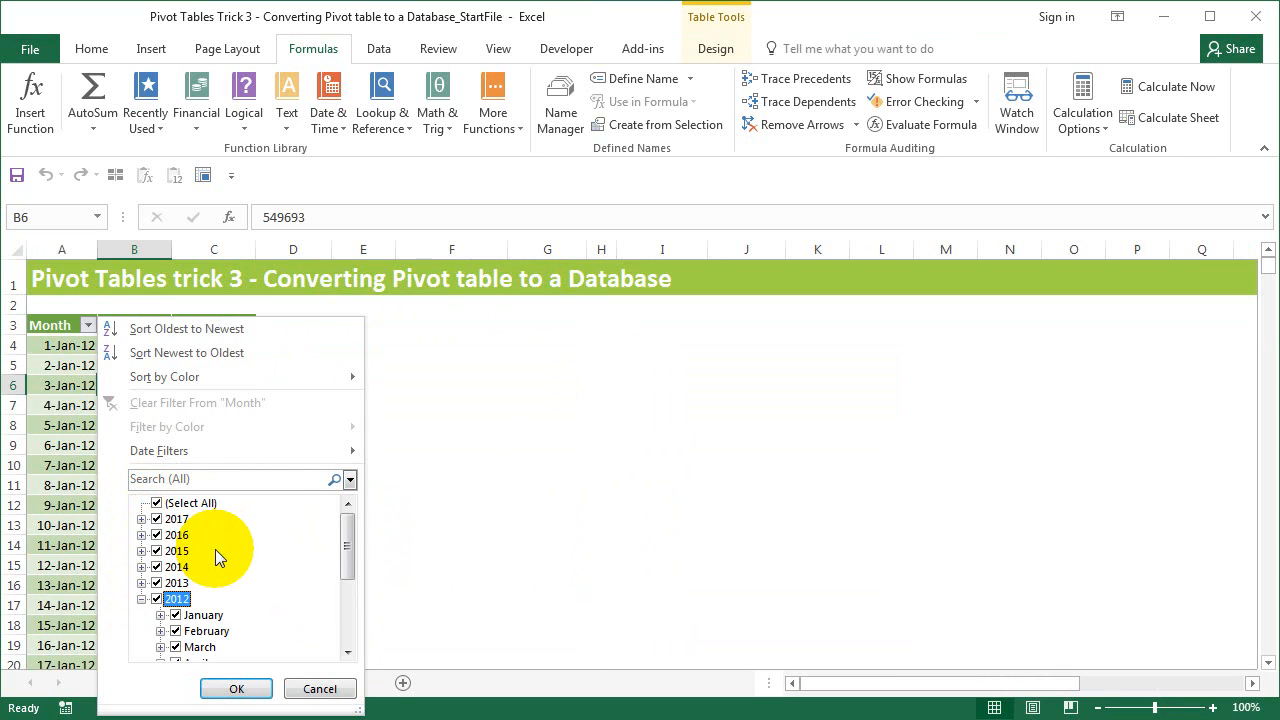
left_click(142, 519)
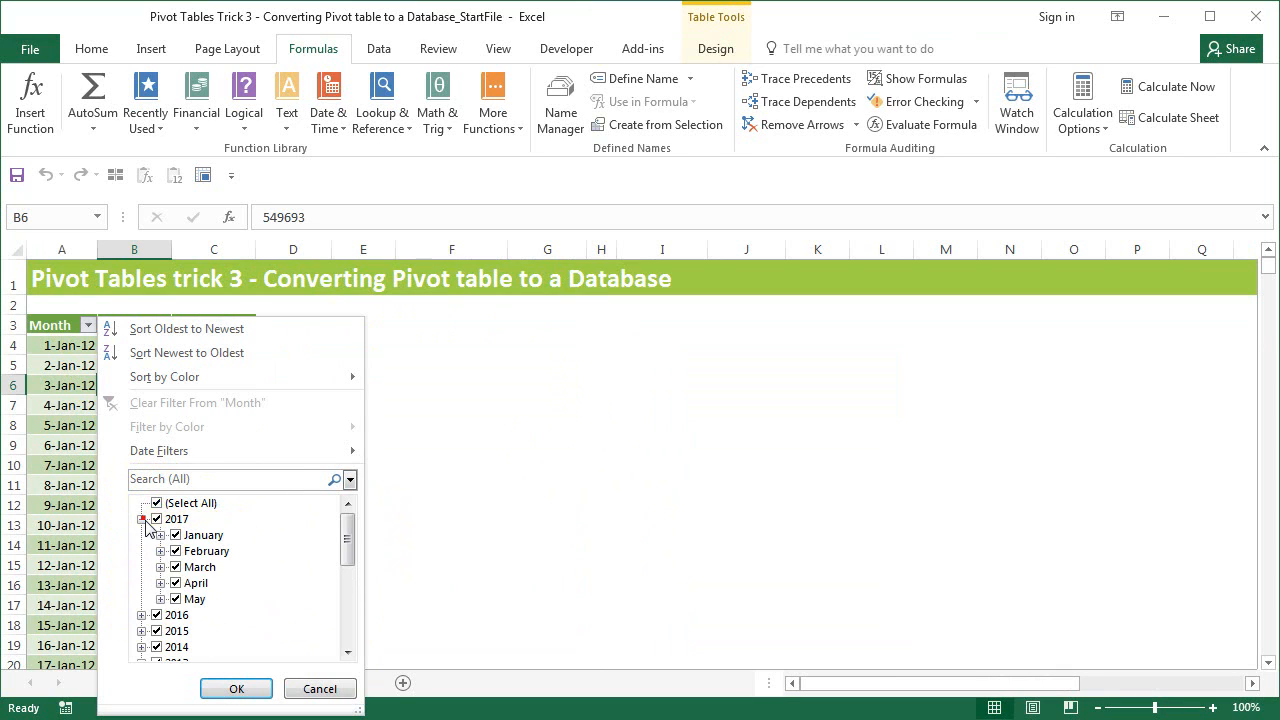
left_click(322, 690)
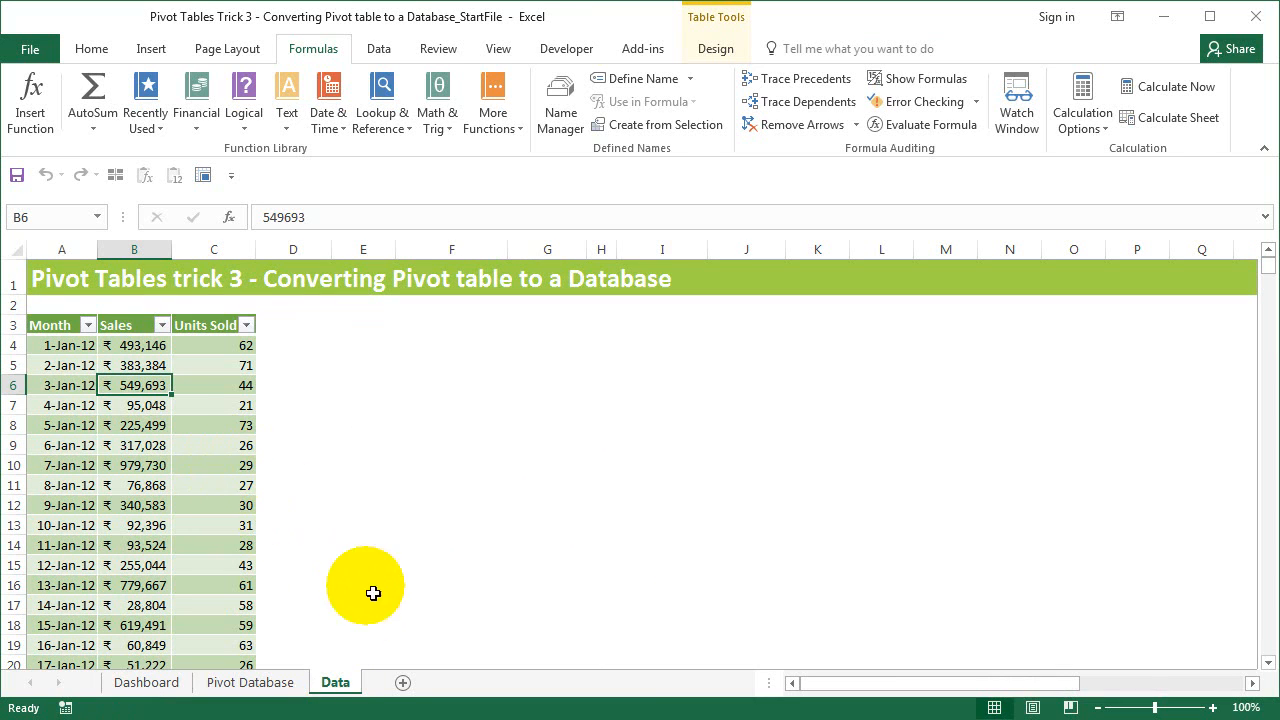
- Add Month as ungrouped daily rows, with Sum of Sales and Sum of Units Sold as values
left_click(280, 690)
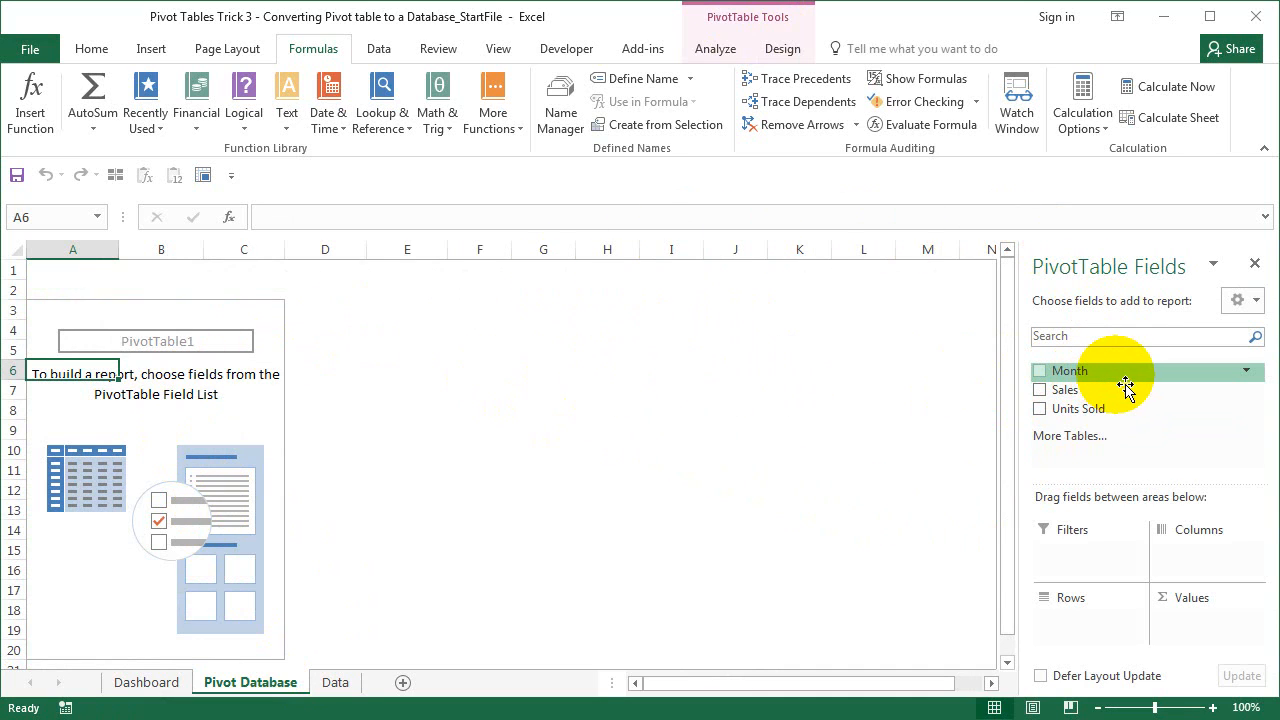
left_click_drag(1125, 387, 1068, 618)
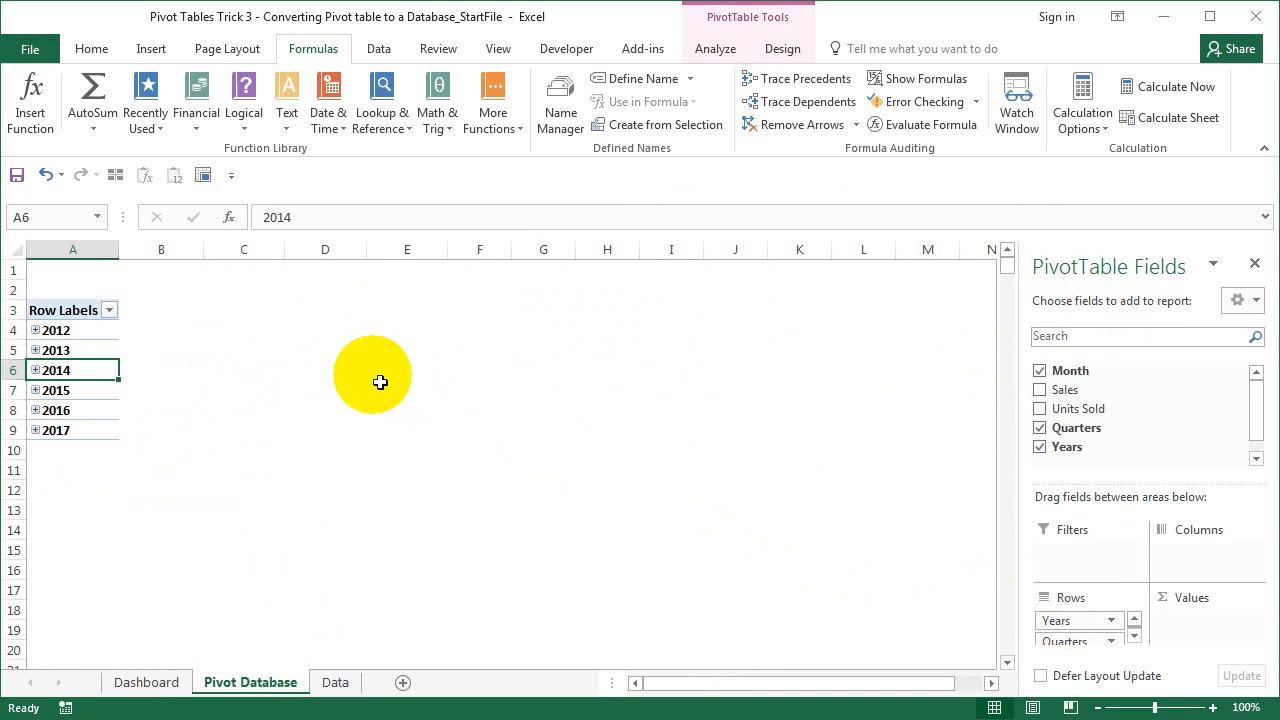
right_click(84, 350)
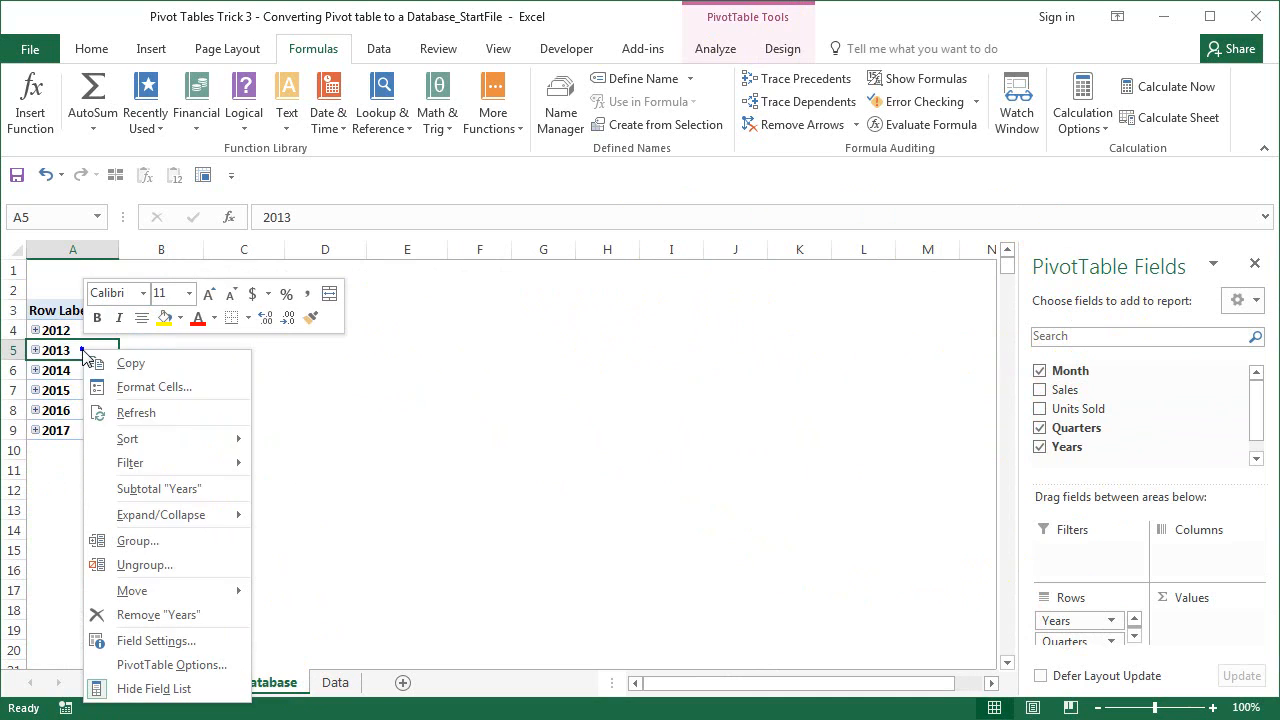
left_click(165, 564)
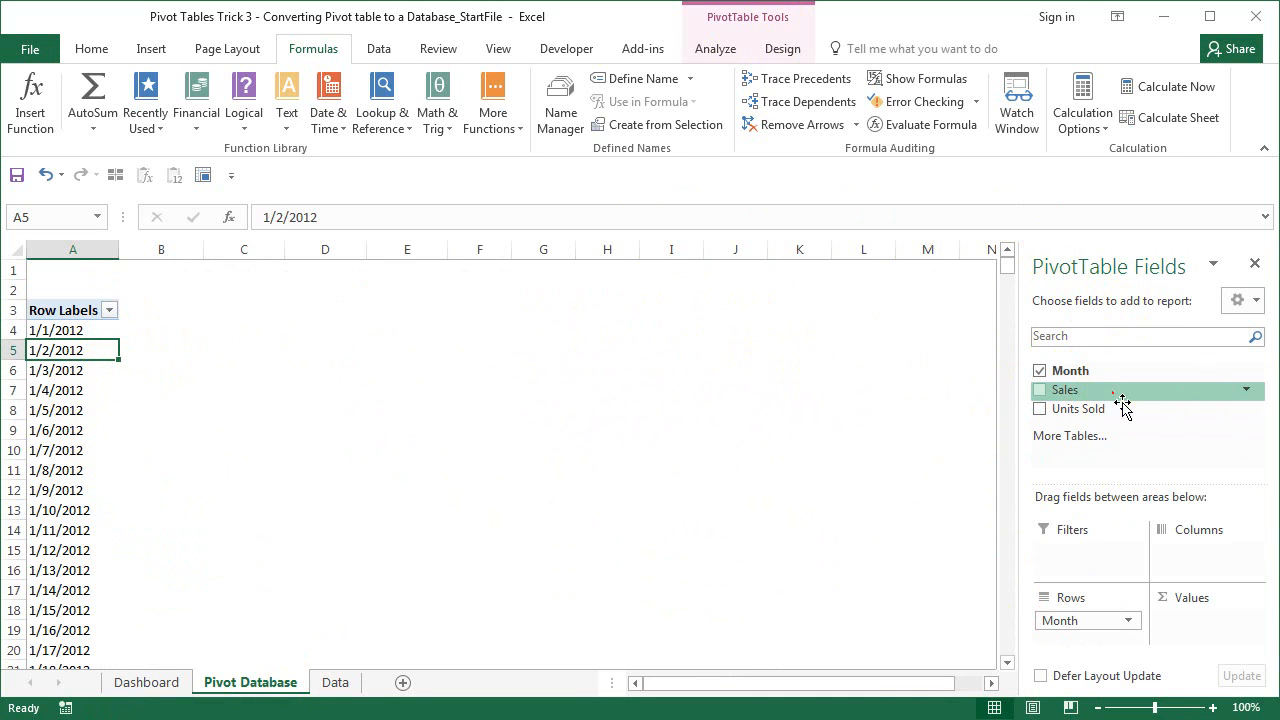
left_click_drag(1111, 390, 1226, 625)
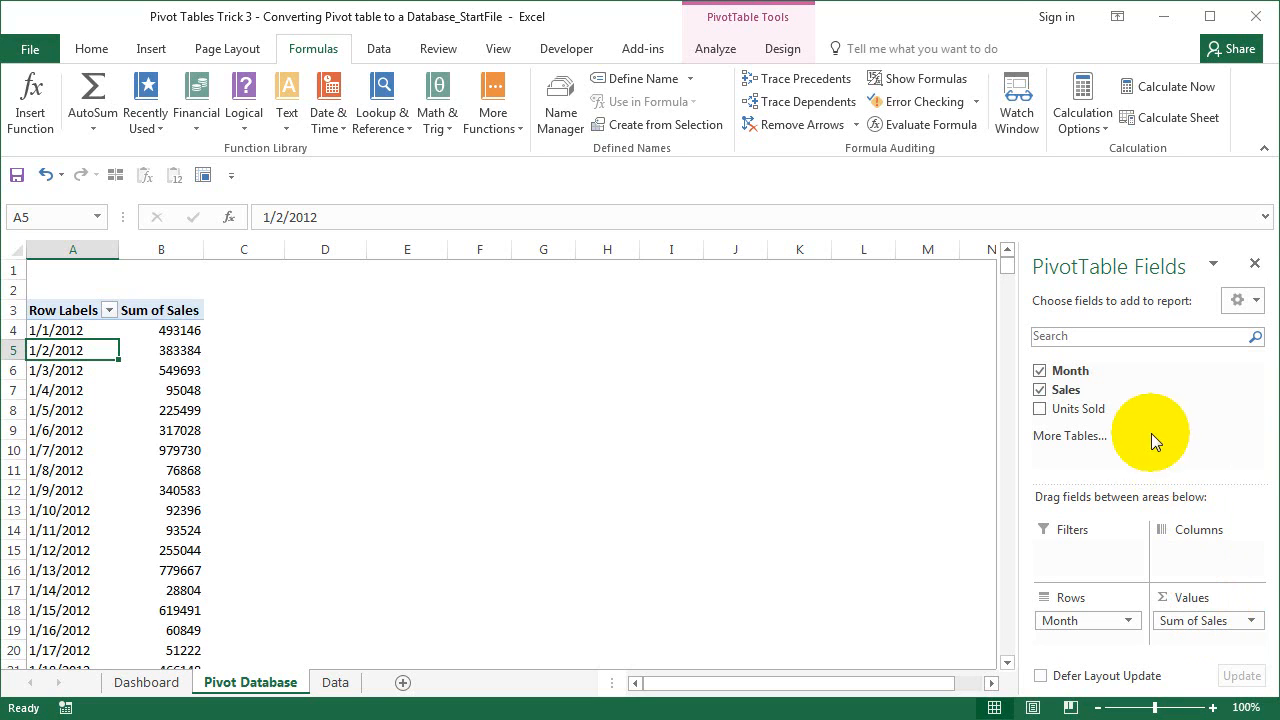
left_click_drag(1143, 412, 1250, 648)
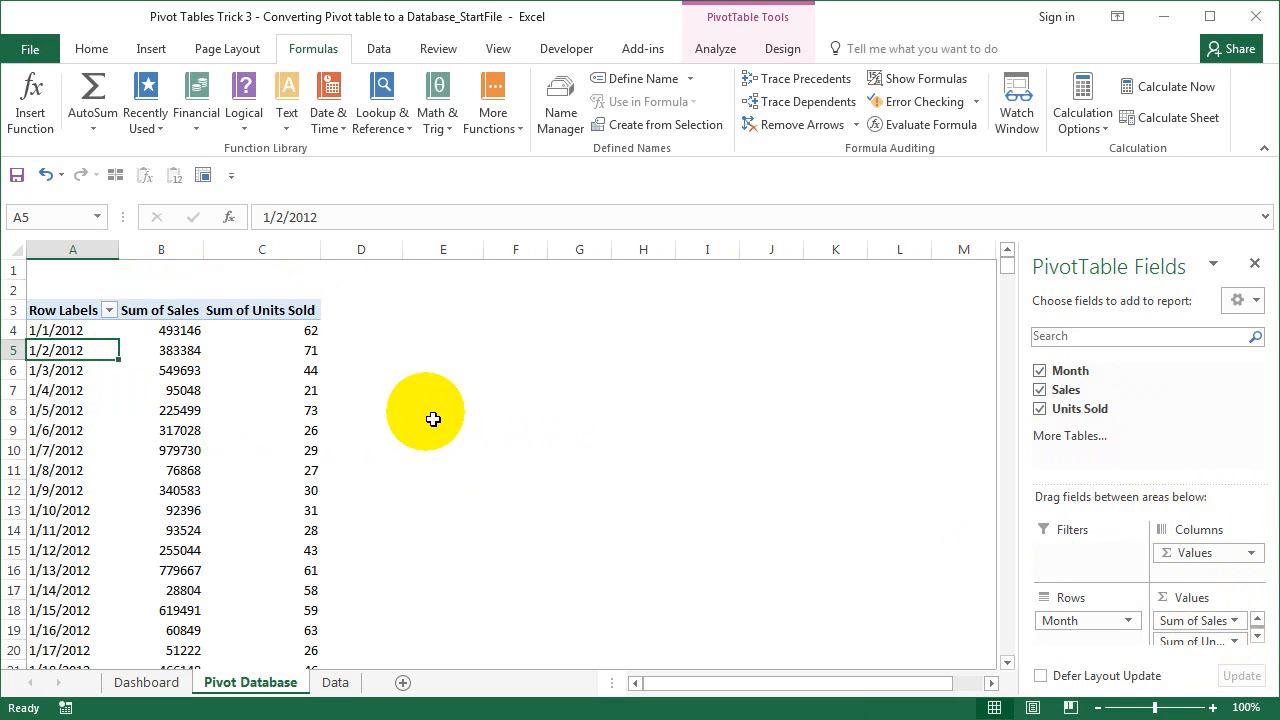
- Group the pivot's dates by Years, Quarters and Months
right_click(65, 353)
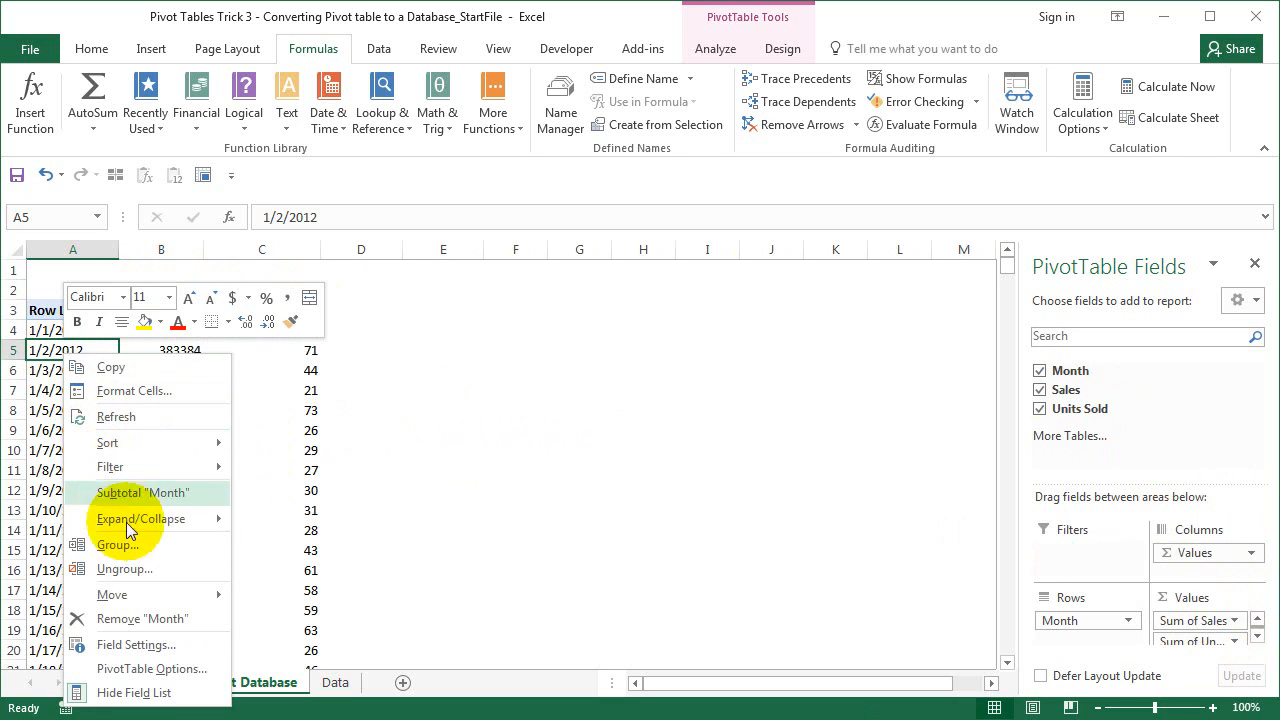
left_click(137, 556)
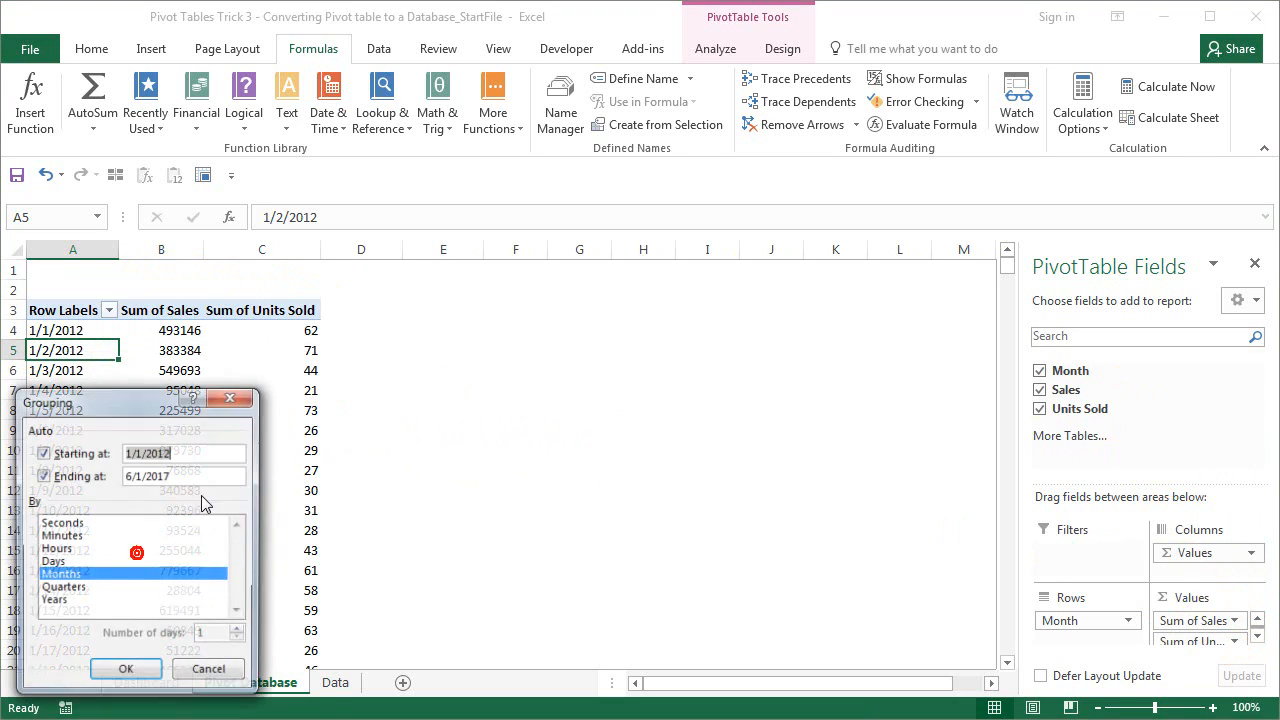
left_click(77, 591)
left_click(116, 671)
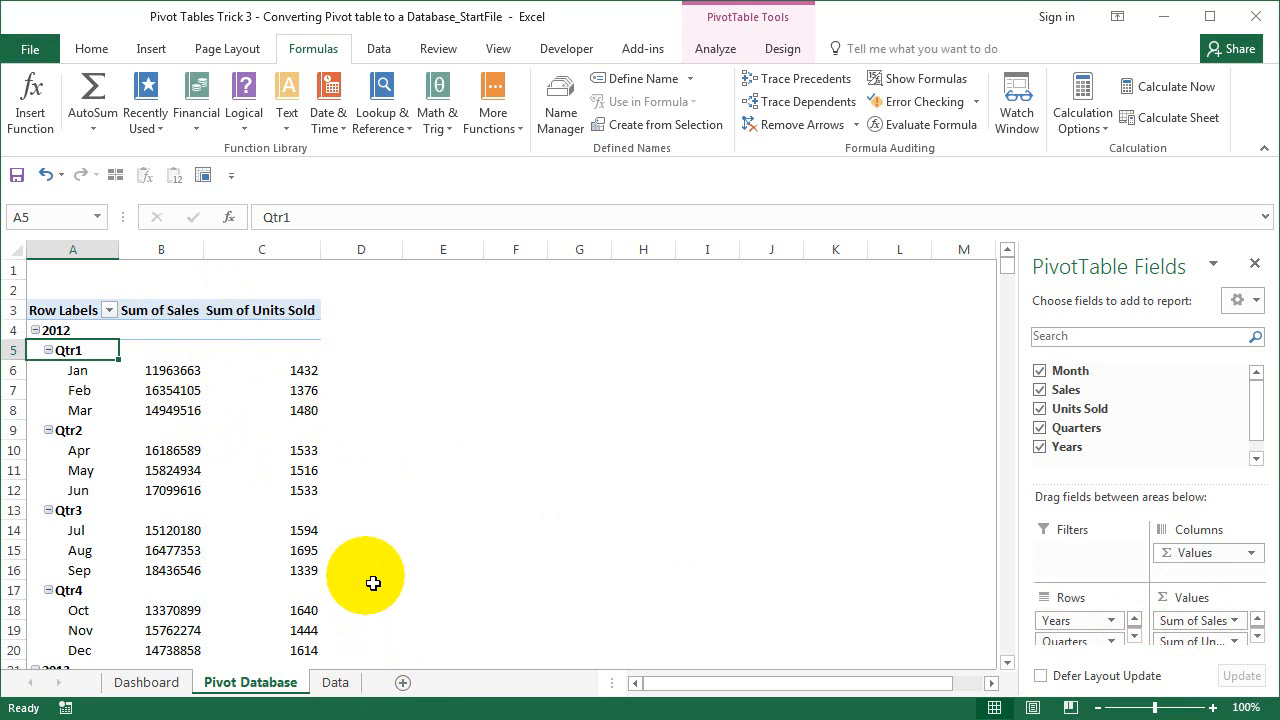
- Check the first days' Sales and Units Sold figures on the Data sheet, then return to Pivot Database
left_click(335, 682)
left_click_drag(134, 345, 215, 445)
left_click(250, 682)
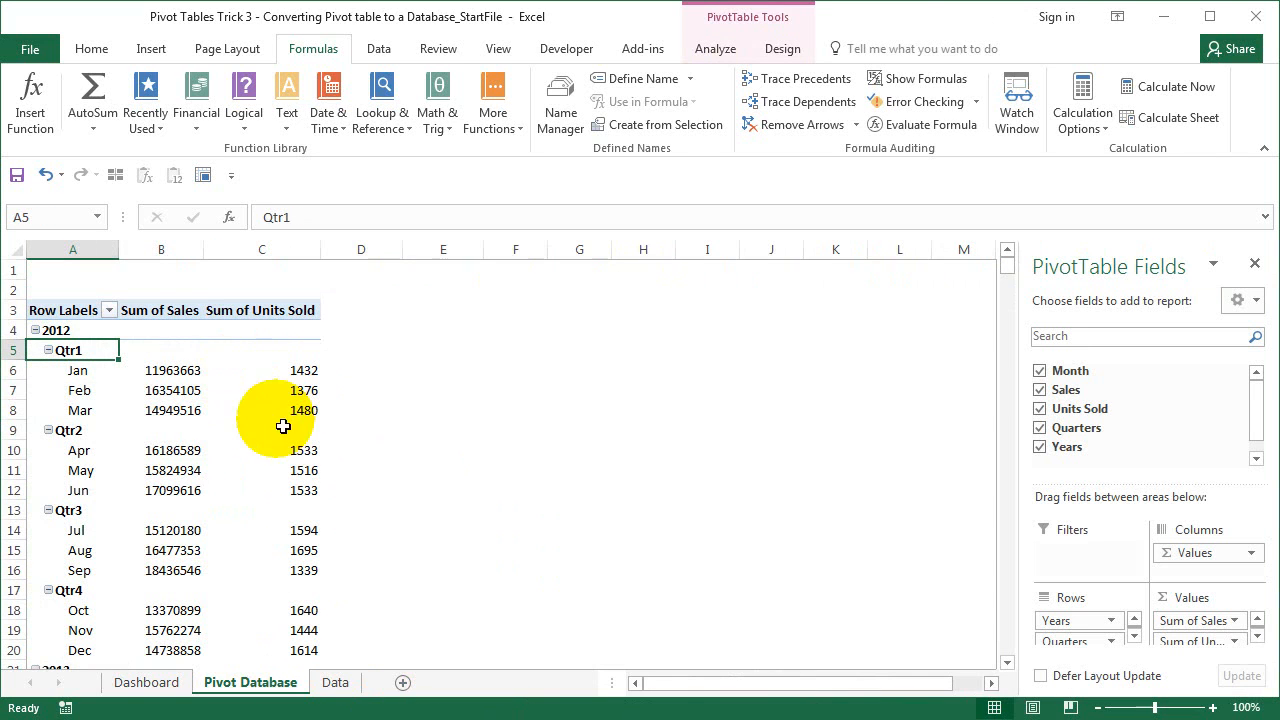
- Format Sum of Sales as ₹ English (India) currency with 0 decimal places
left_click(1235, 621)
left_click(1205, 606)
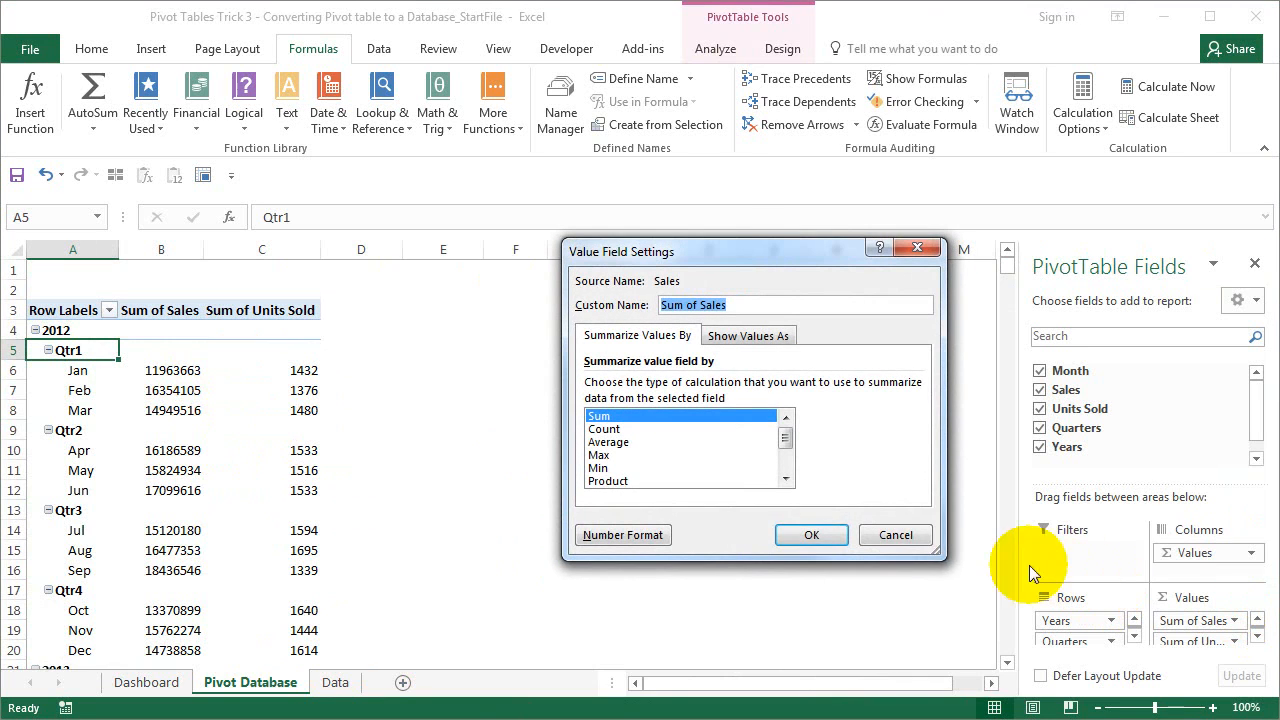
left_click(646, 536)
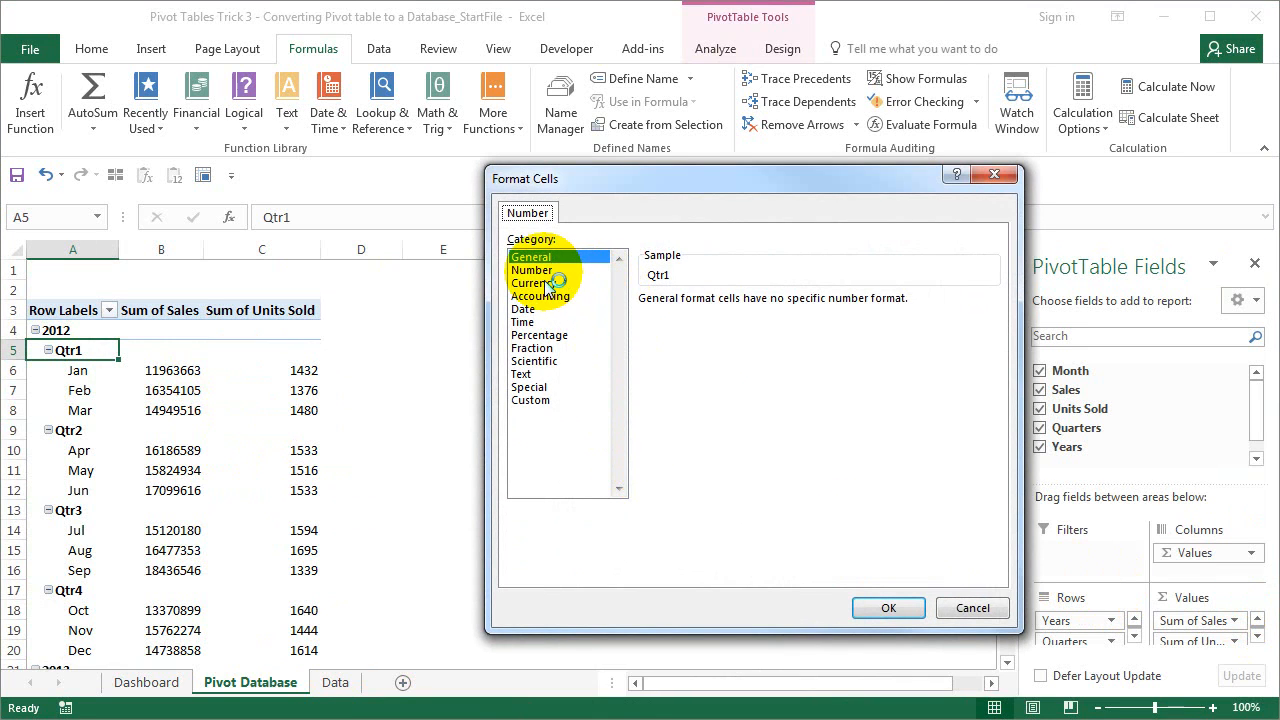
left_click(547, 285)
left_click(760, 325)
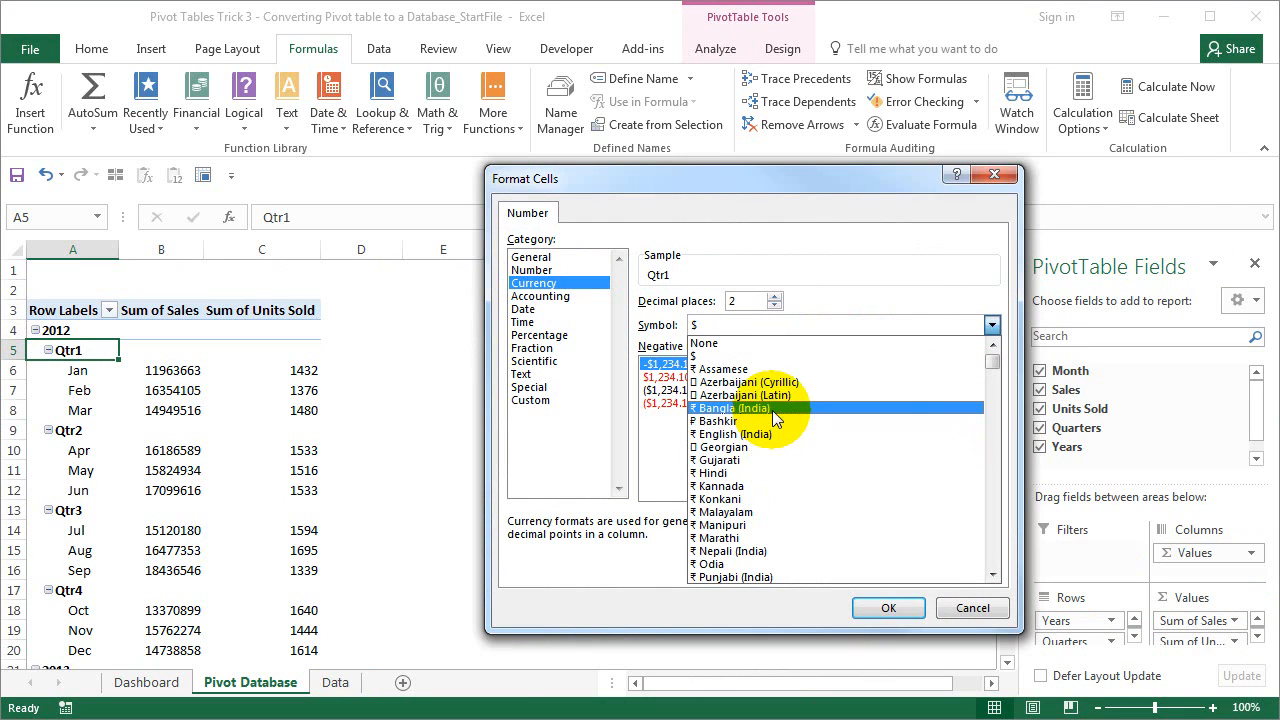
left_click(779, 434)
left_click(773, 306)
left_click(773, 306)
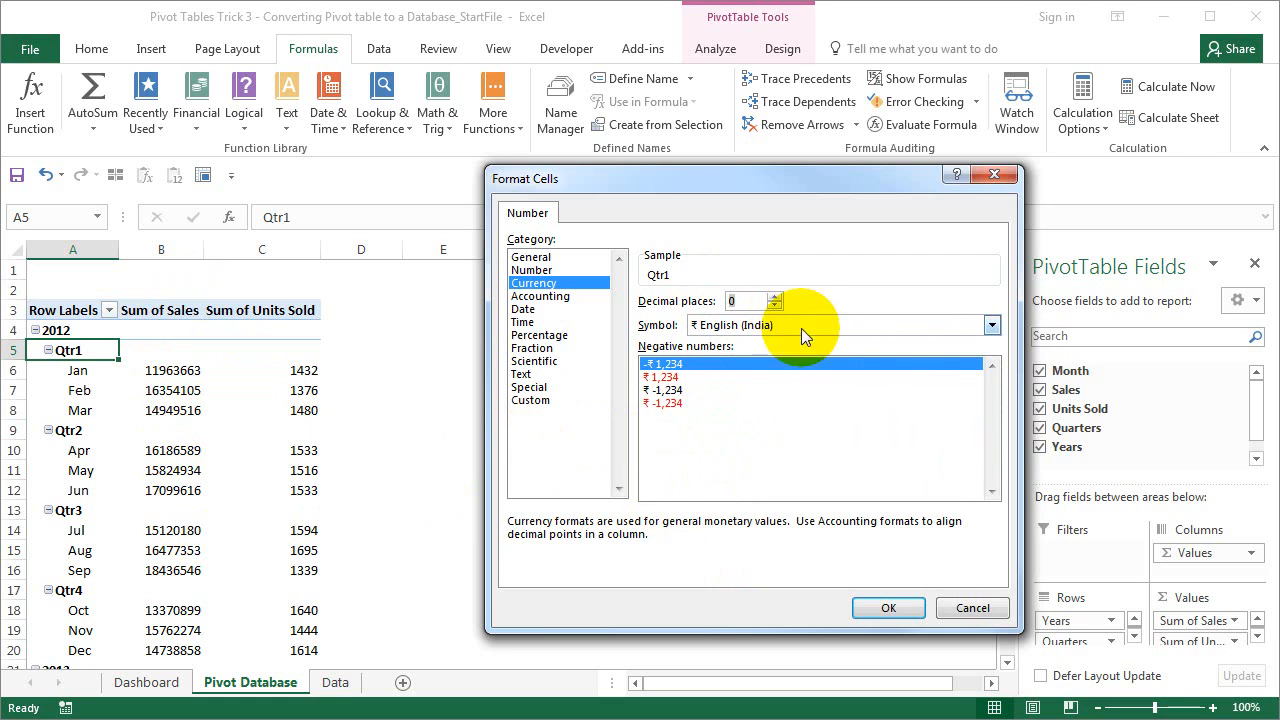
left_click(885, 607)
left_click(811, 535)
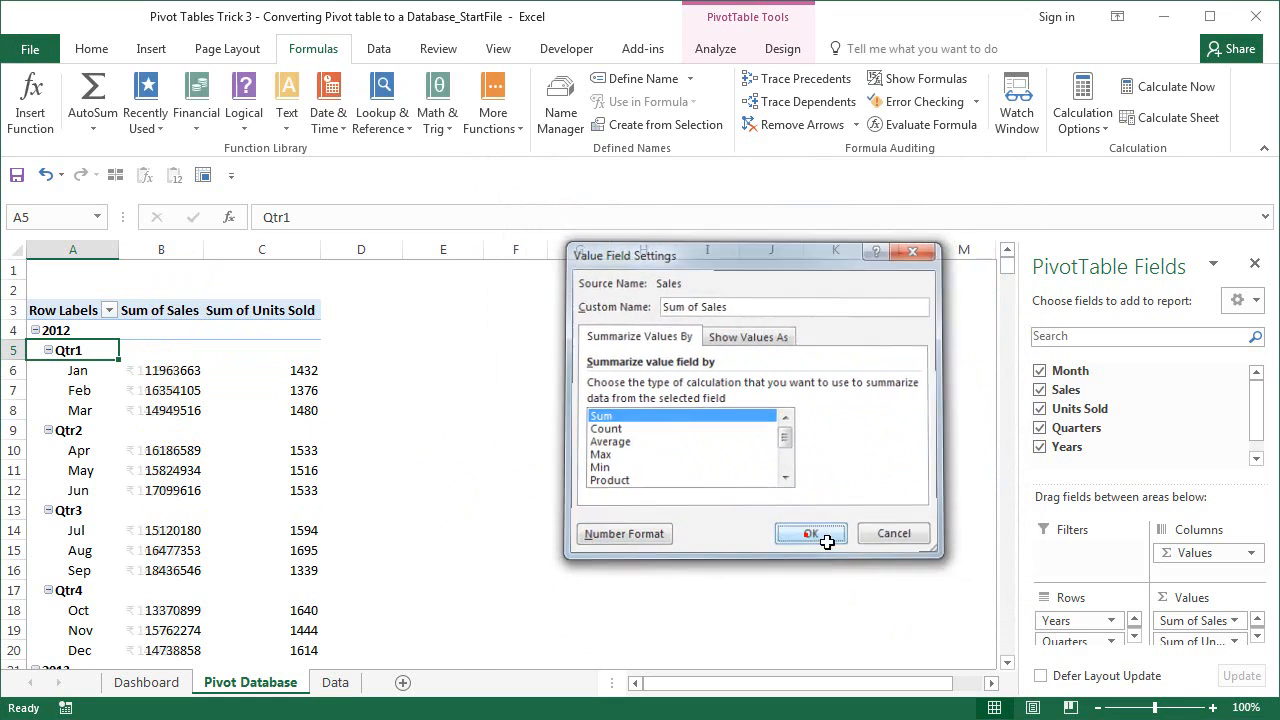
left_click(1236, 642)
left_click(1157, 617)
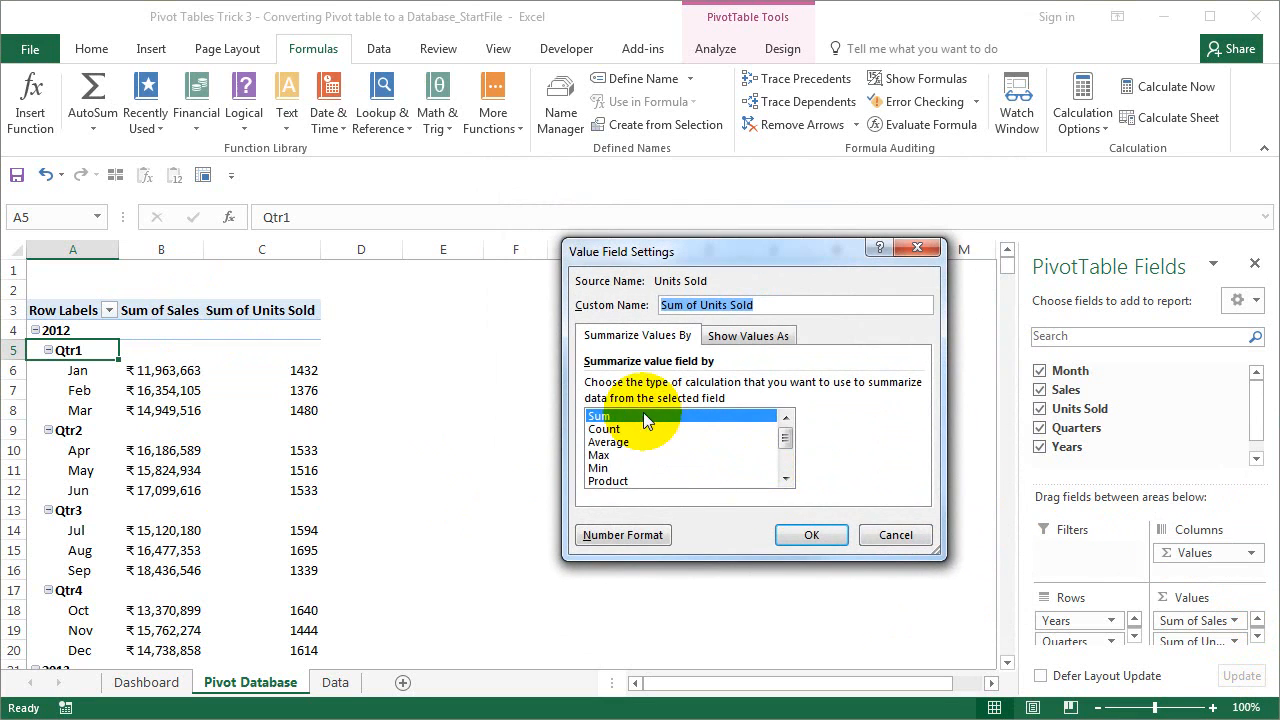
- Format Sum of Units Sold as Number with 1000 separator and 0 decimals, then check the 2012 row
left_click(640, 535)
left_click(531, 270)
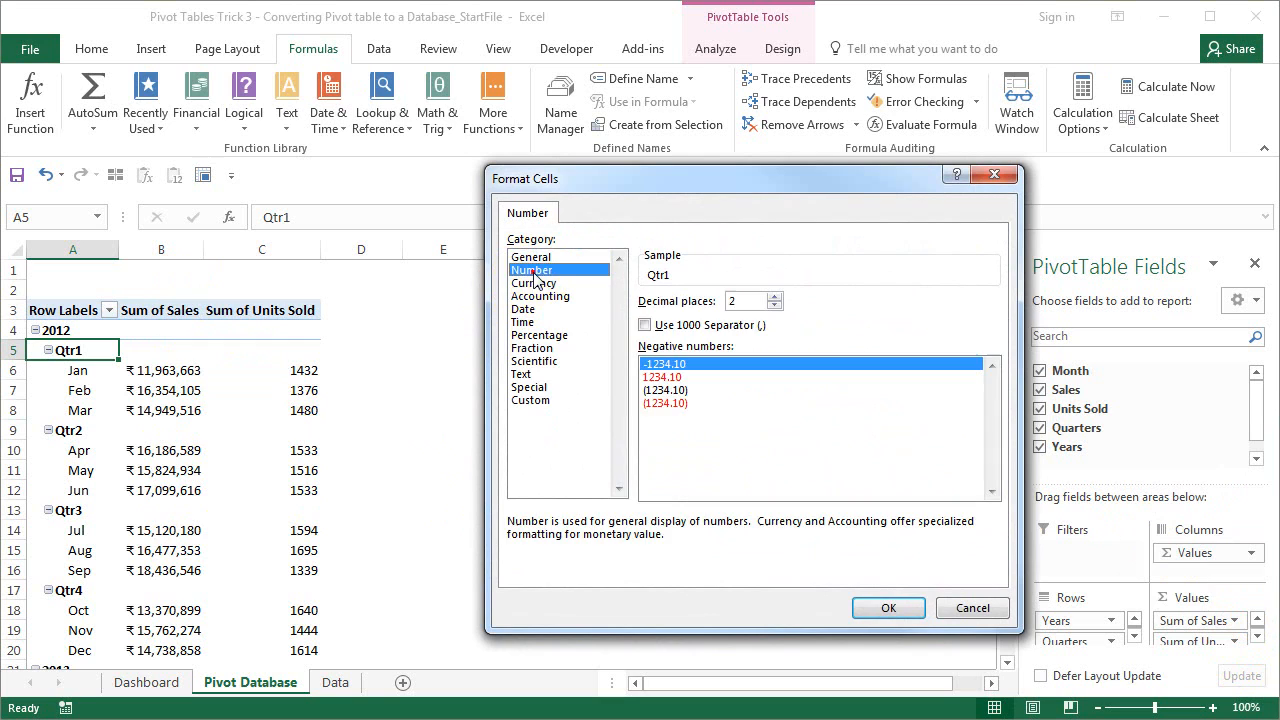
left_click(645, 326)
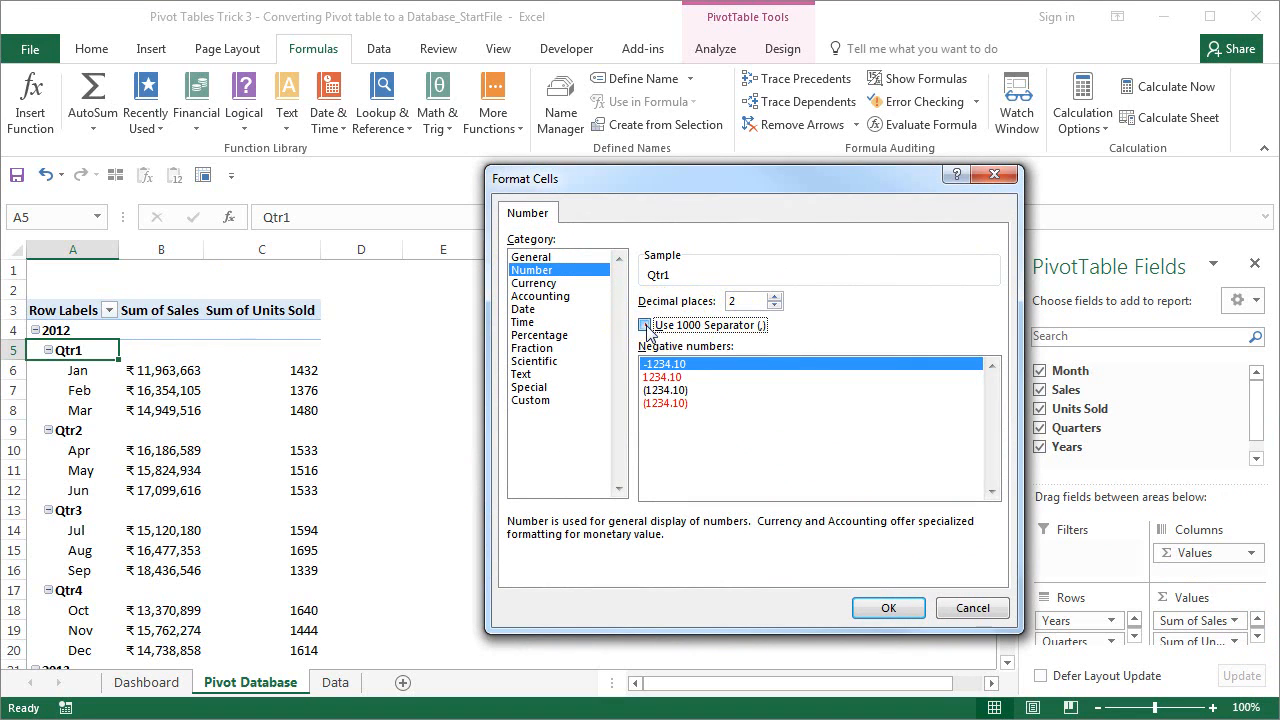
left_click(775, 306)
left_click(775, 306)
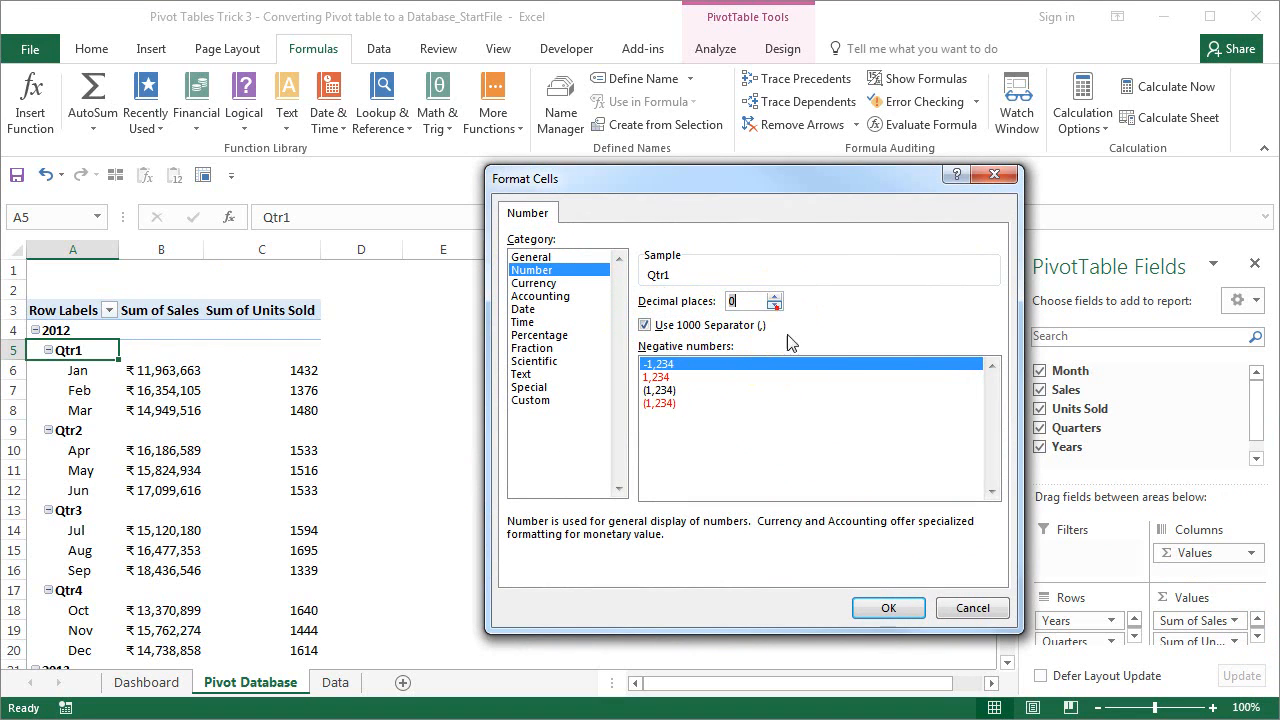
left_click(895, 609)
left_click(815, 536)
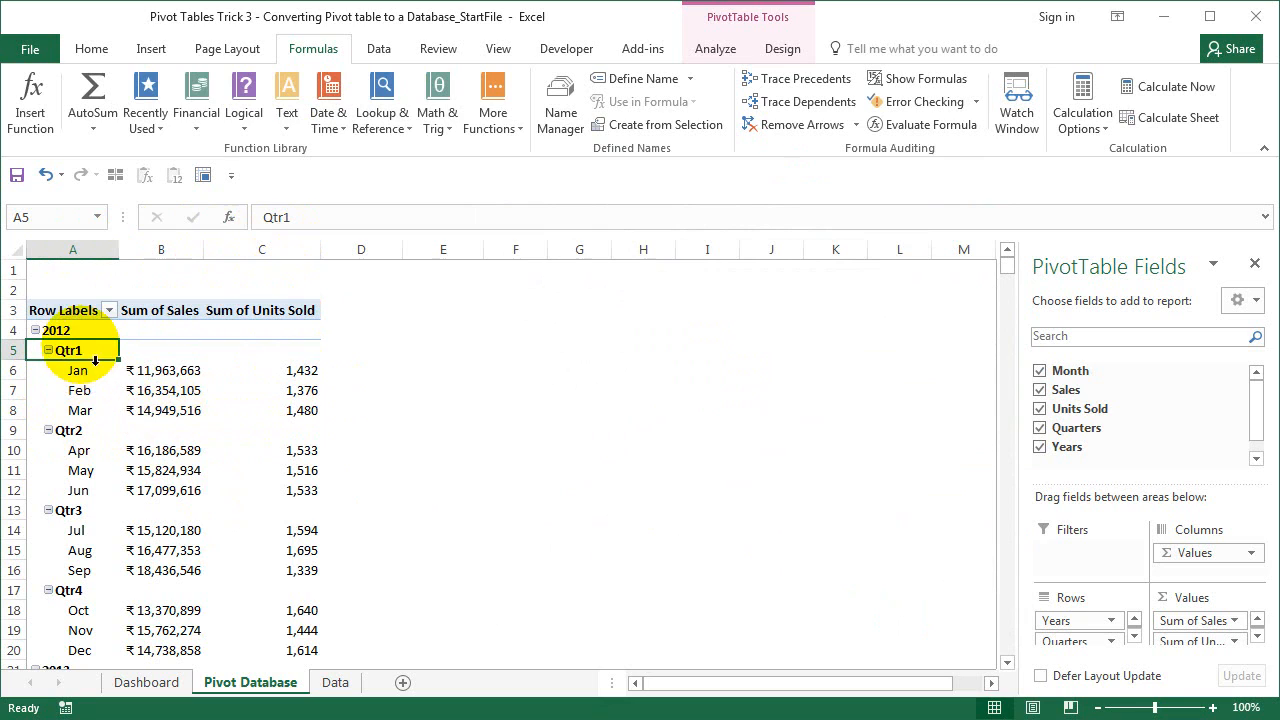
left_click(73, 334)
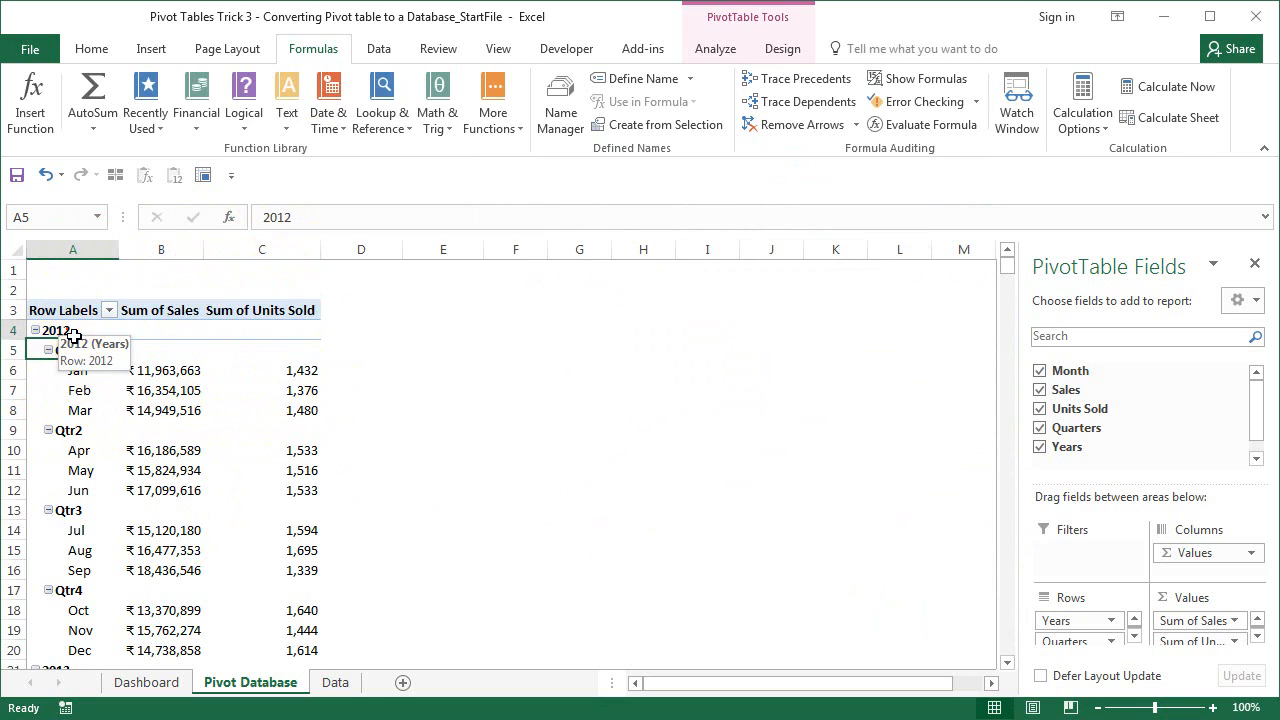
left_click(134, 332)
left_click(216, 331)
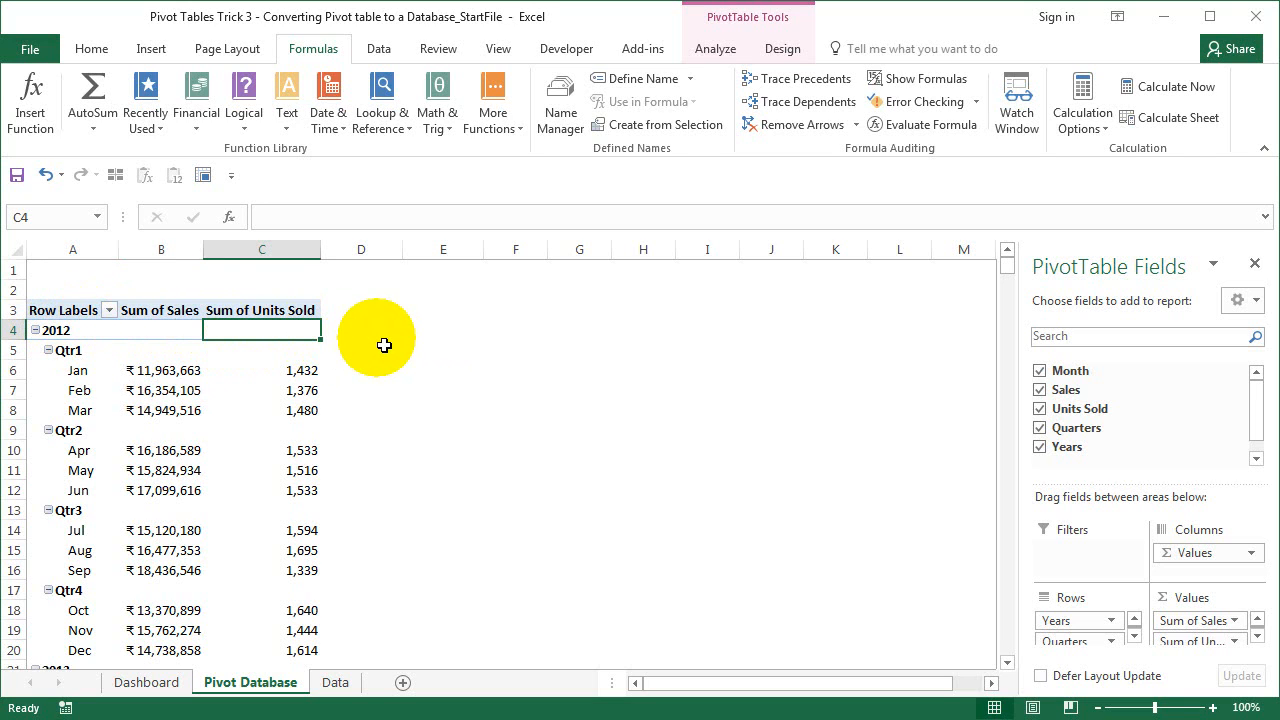
- Switch the pivot's report layout to Show in Tabular Form
left_click(796, 48)
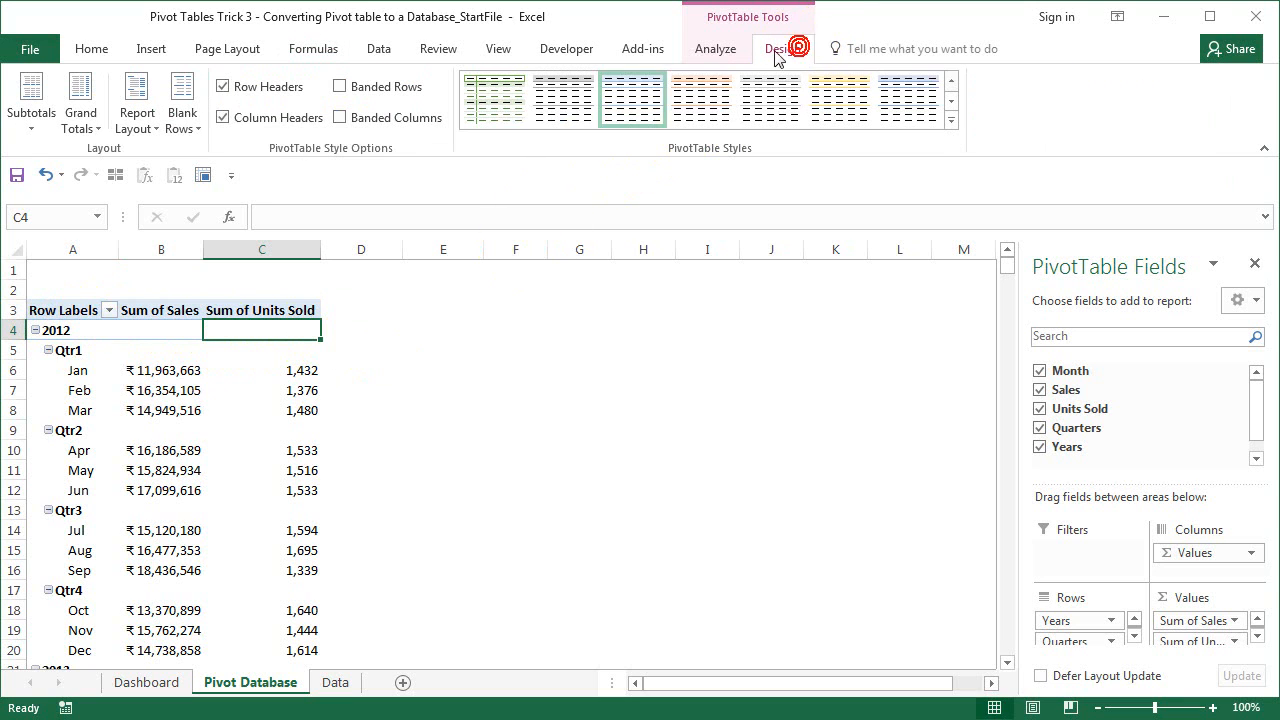
left_click(42, 118)
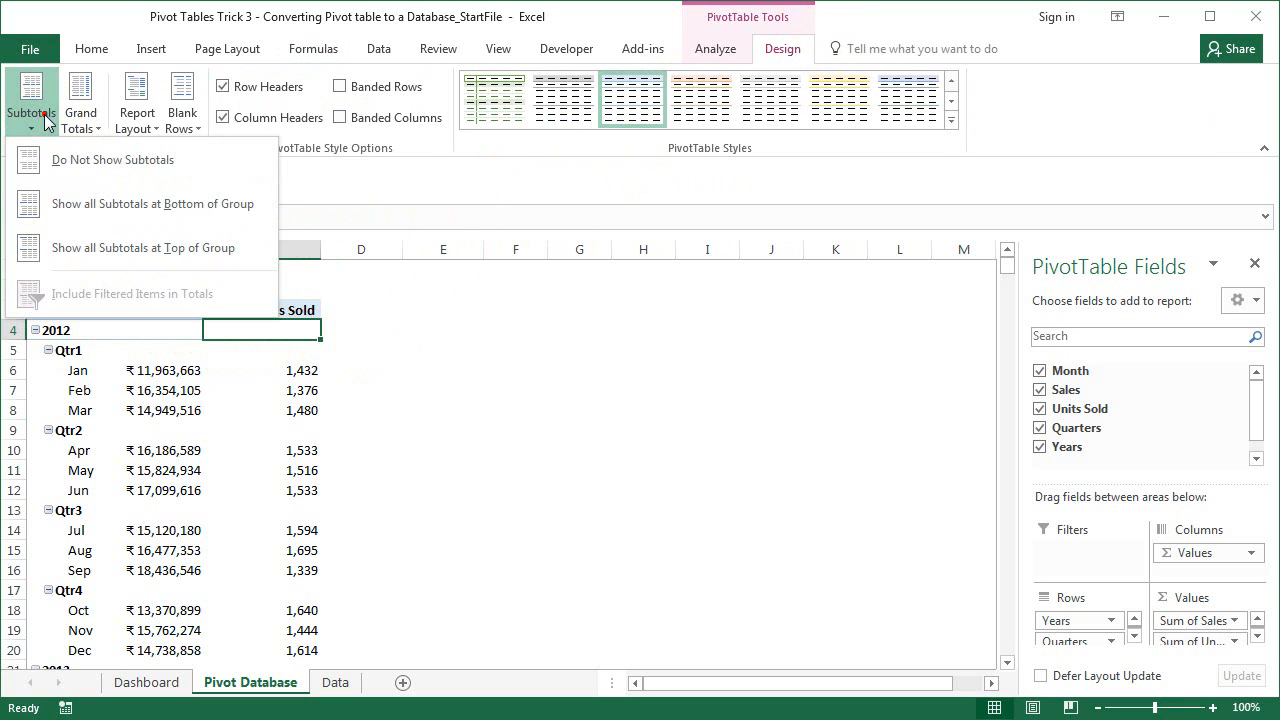
left_click(44, 120)
left_click(86, 114)
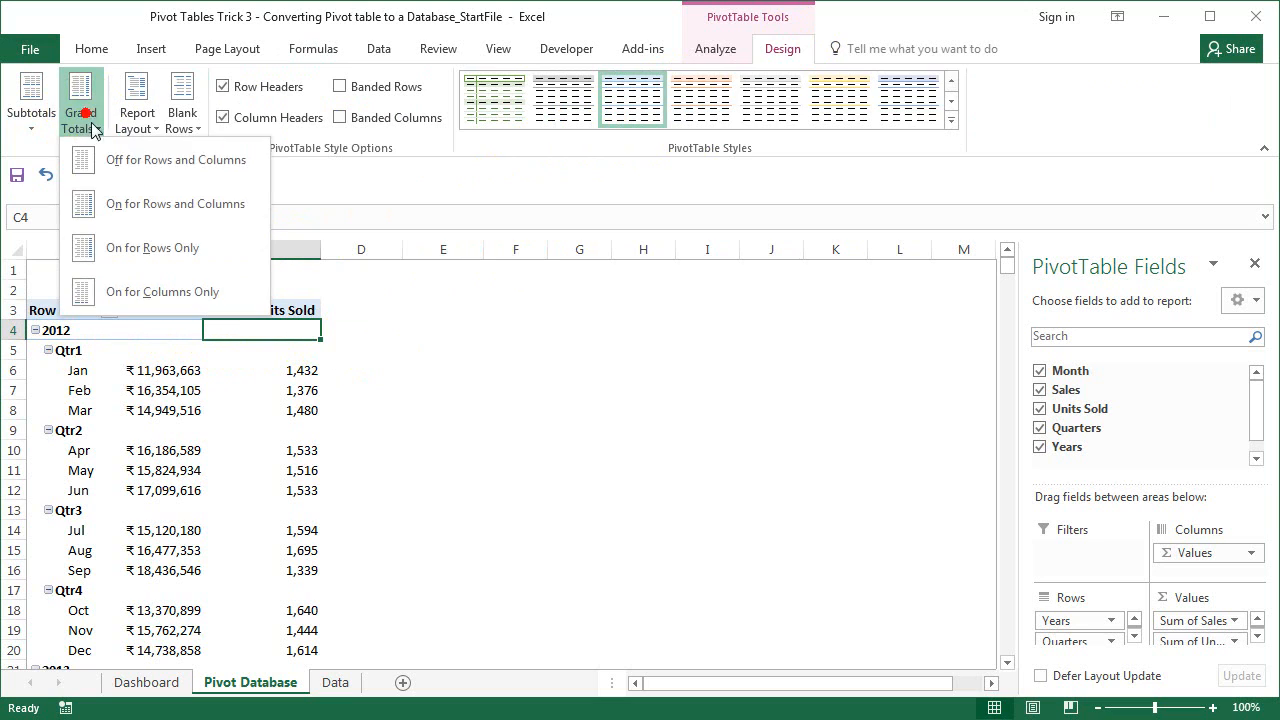
left_click(110, 162)
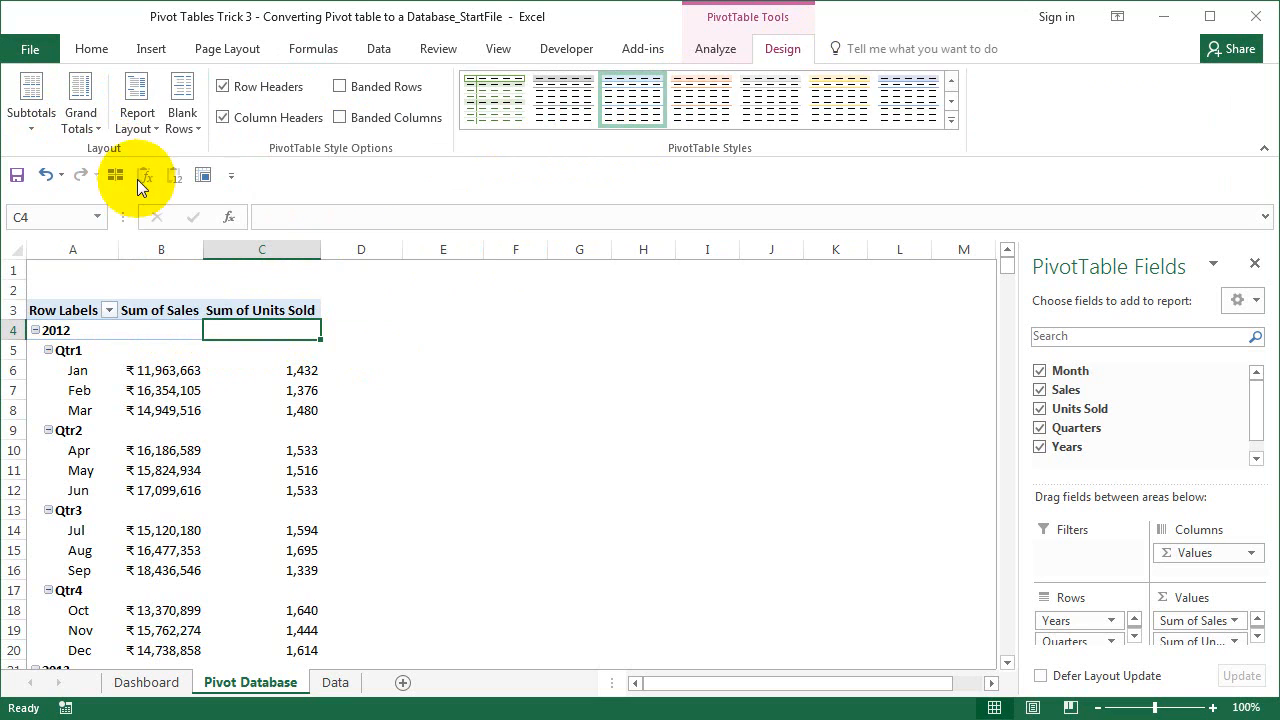
left_click(144, 127)
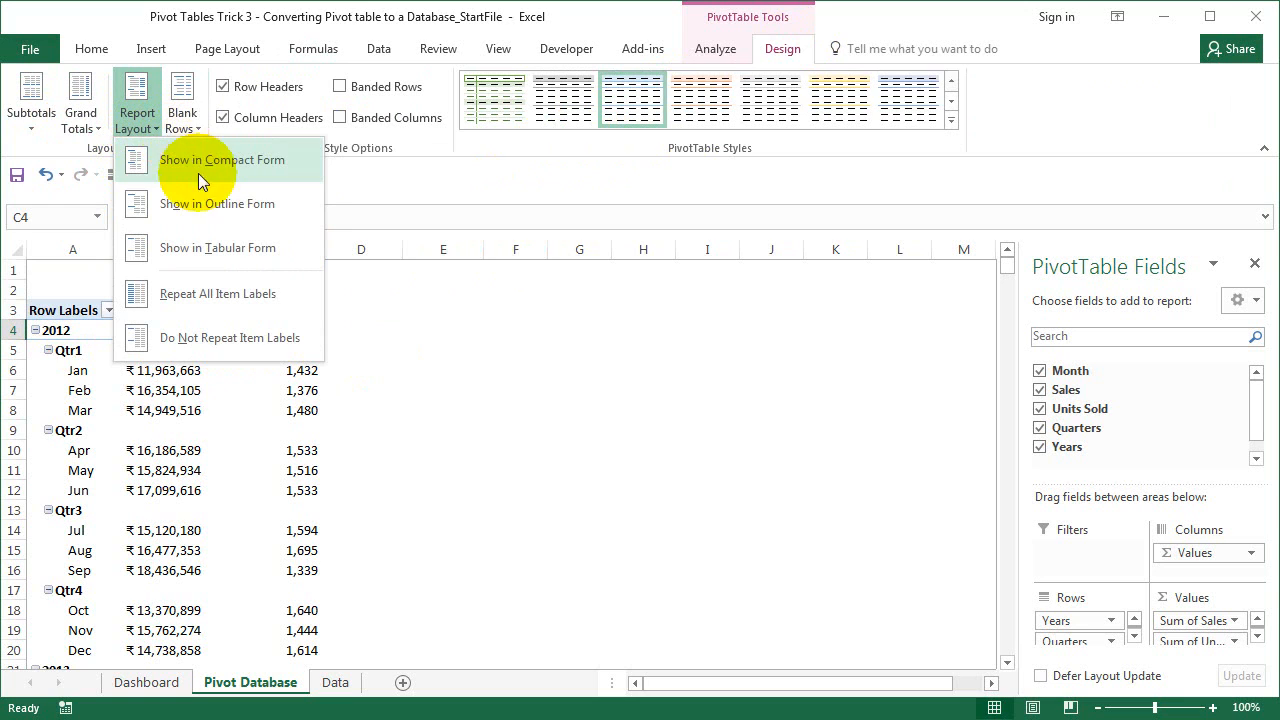
left_click(228, 258)
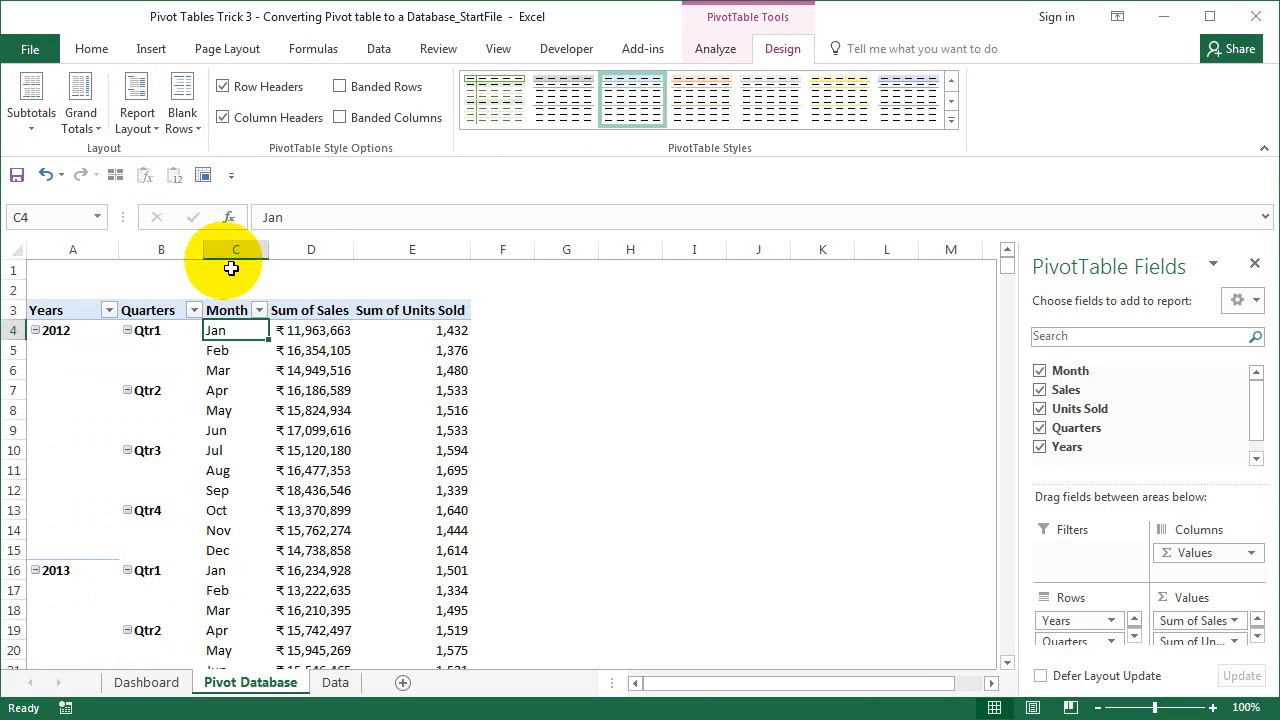
- Repeat all item labels on every row and select the two blank rows above the pivot
left_click(150, 122)
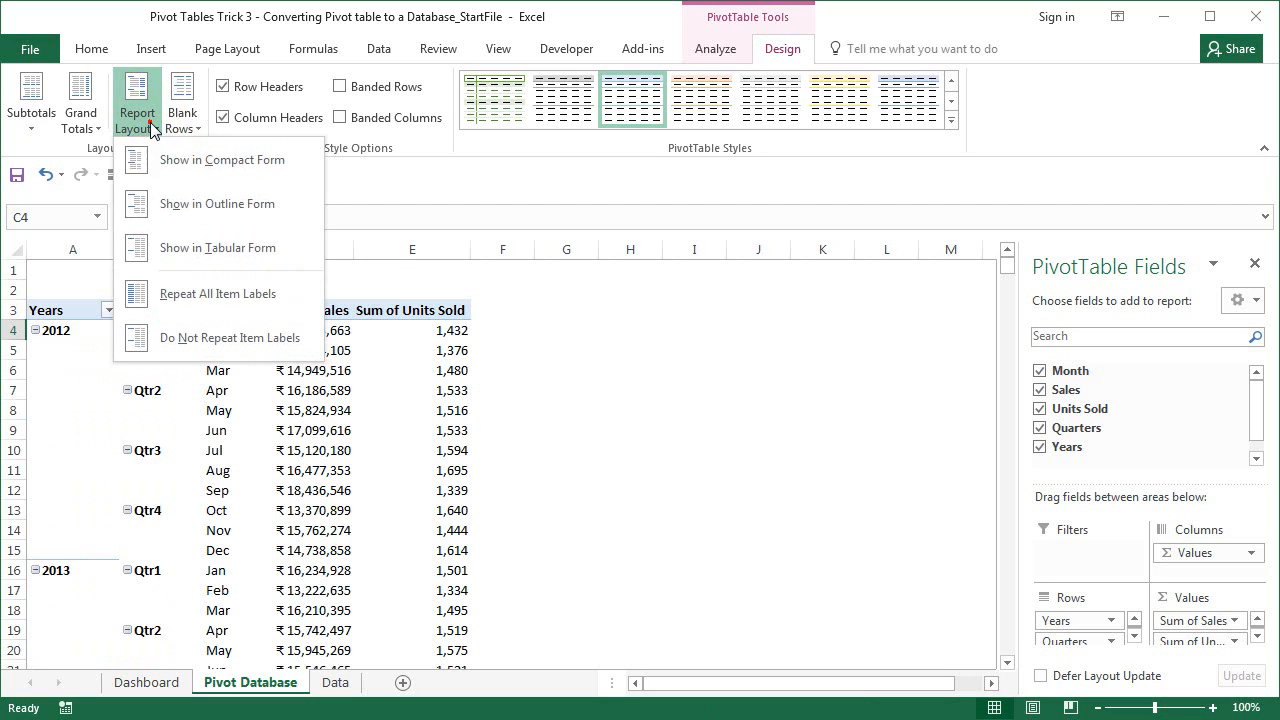
left_click(193, 293)
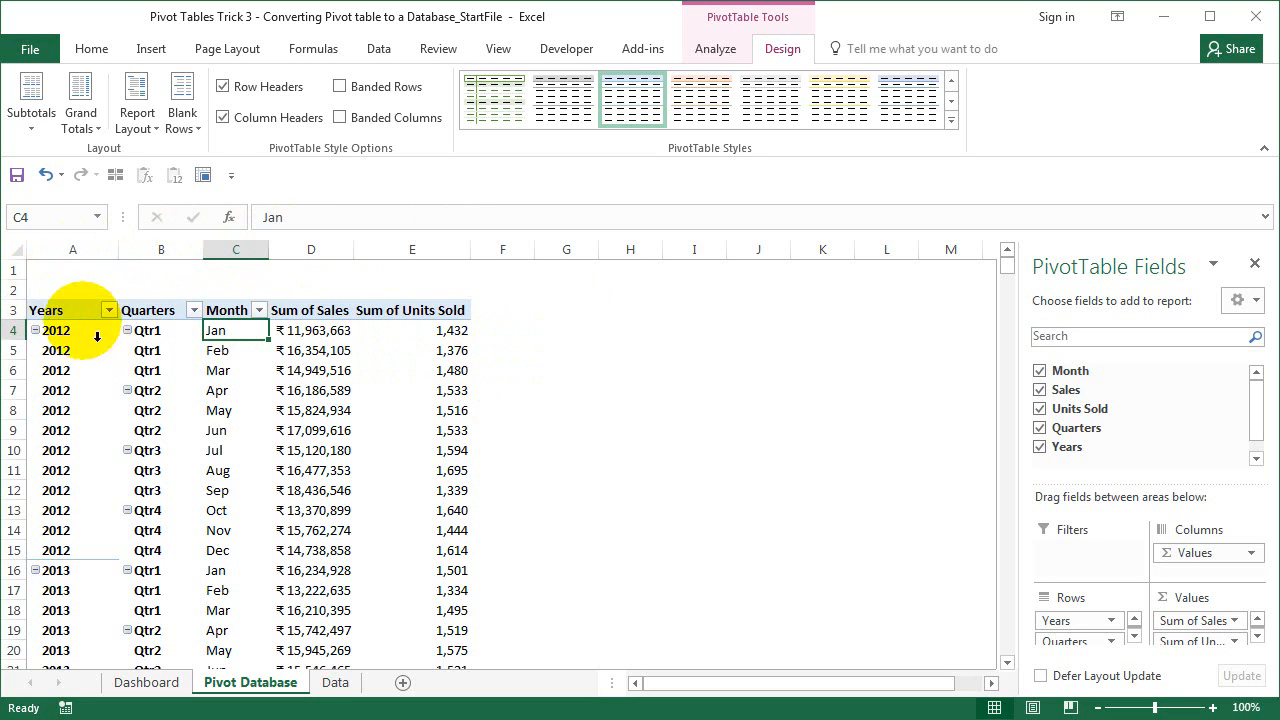
left_click(16, 270)
left_click_drag(26, 288, 23, 286)
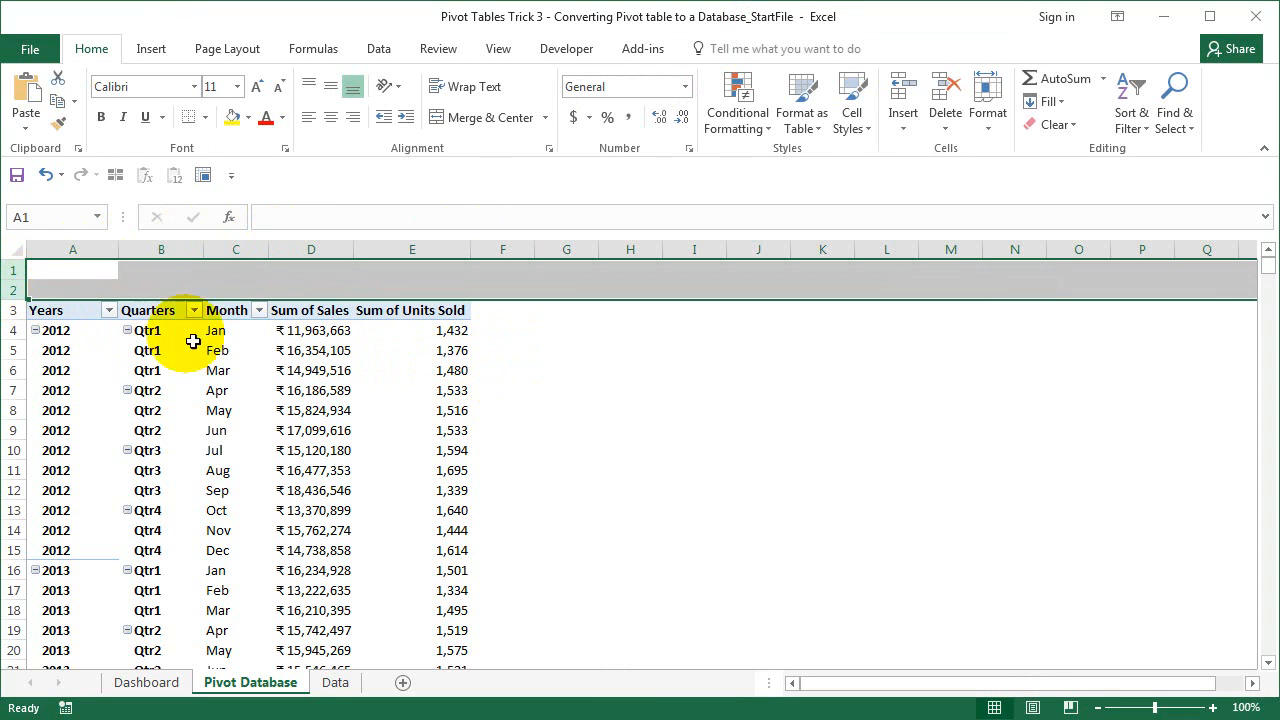
- Delete blank row 2 above the pivot table and select cell A1
right_click(18, 291)
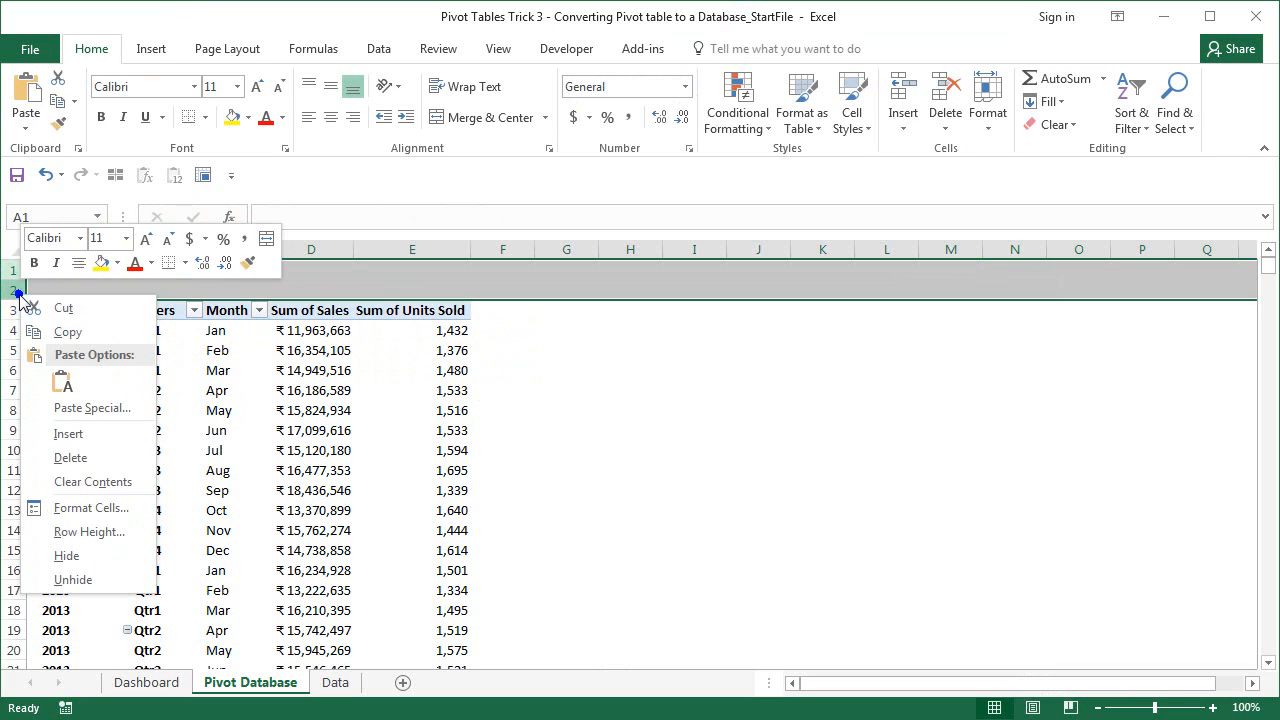
left_click(13, 291)
right_click(13, 291)
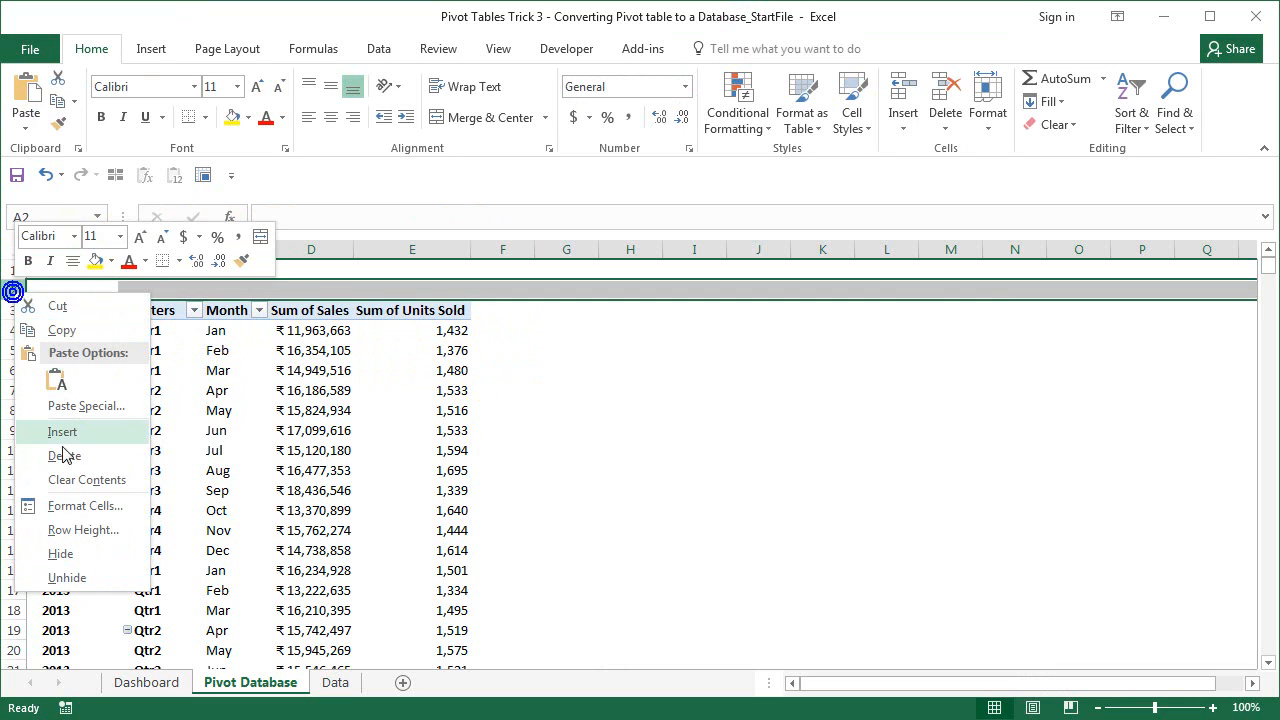
left_click(63, 451)
left_click(87, 272)
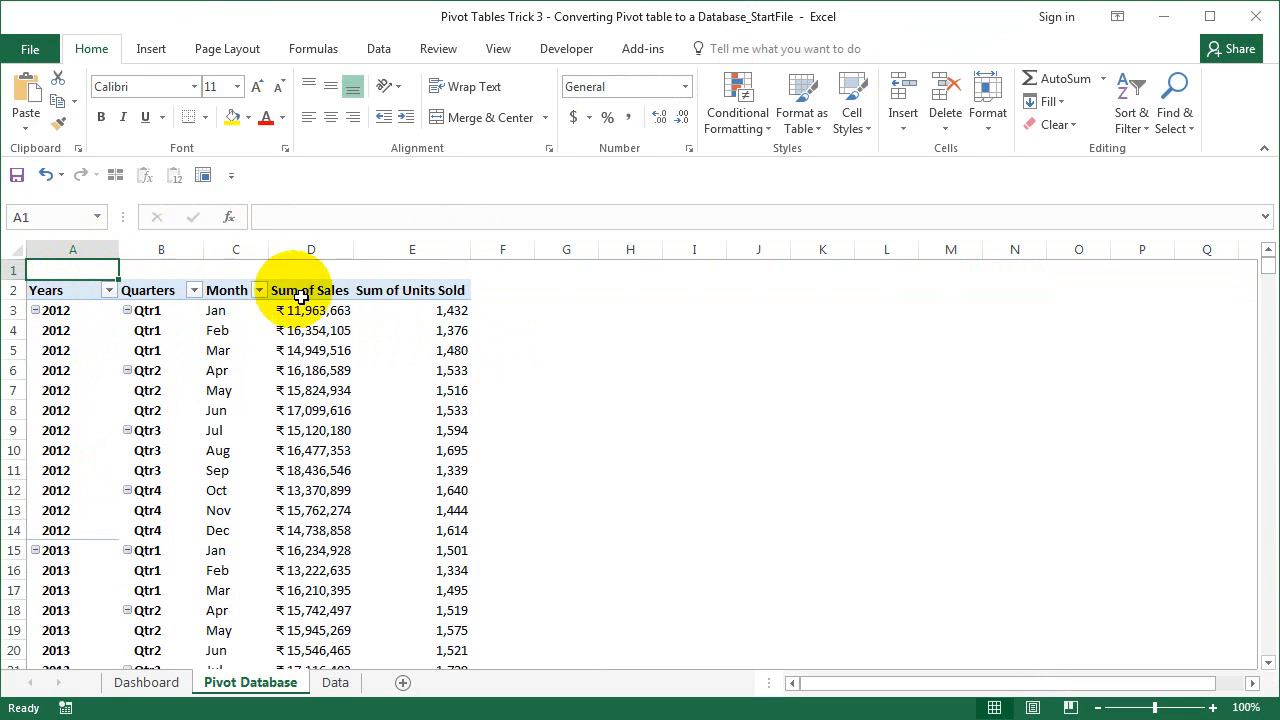
left_click(325, 52)
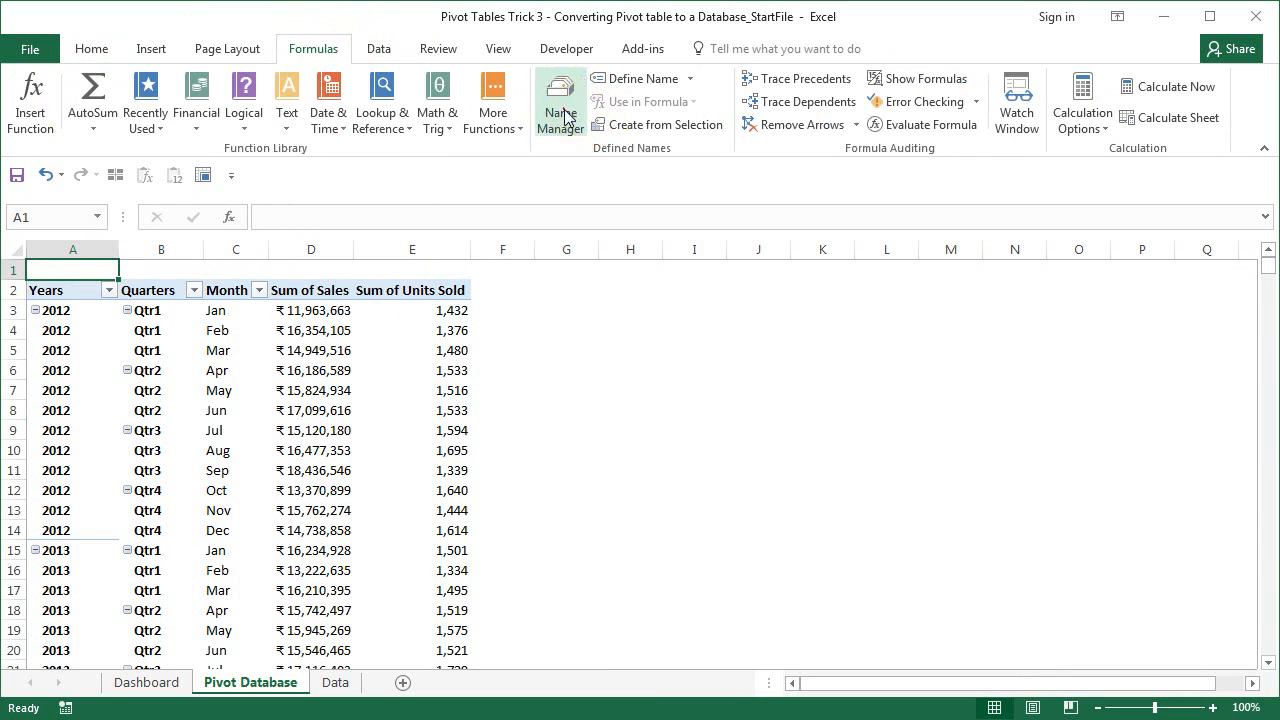
left_click(561, 112)
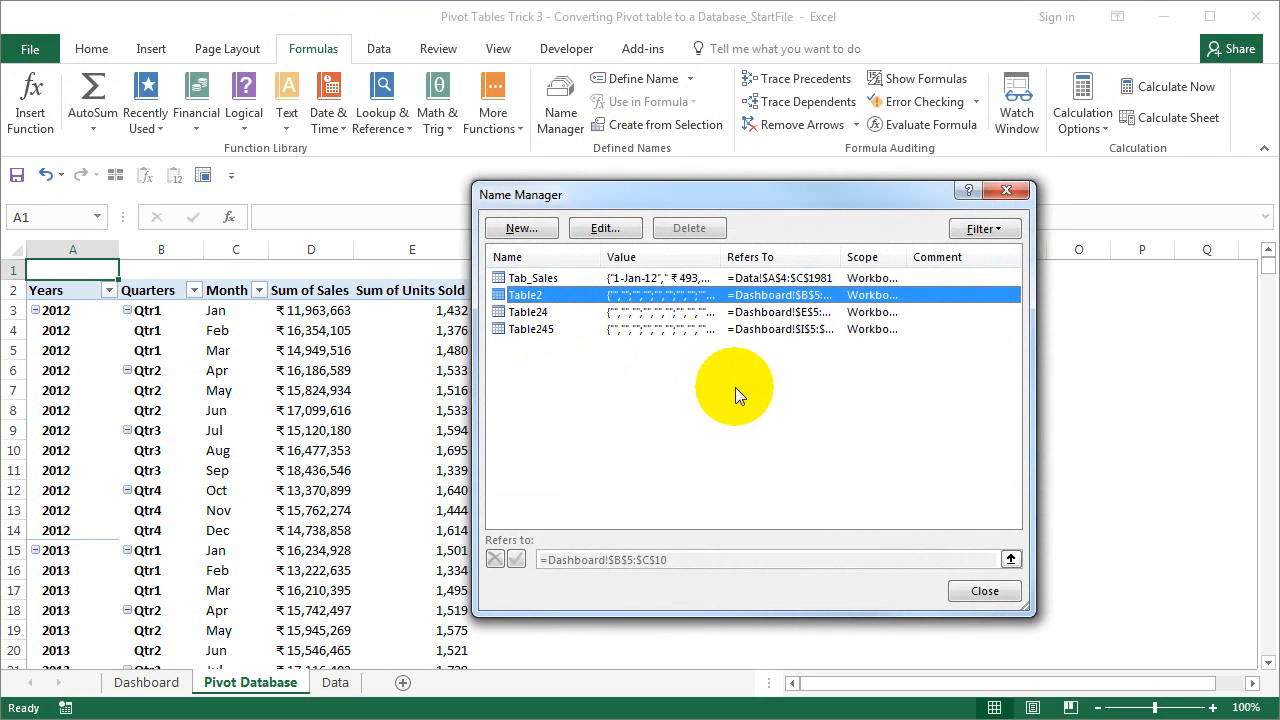
left_click(960, 589)
left_click(335, 682)
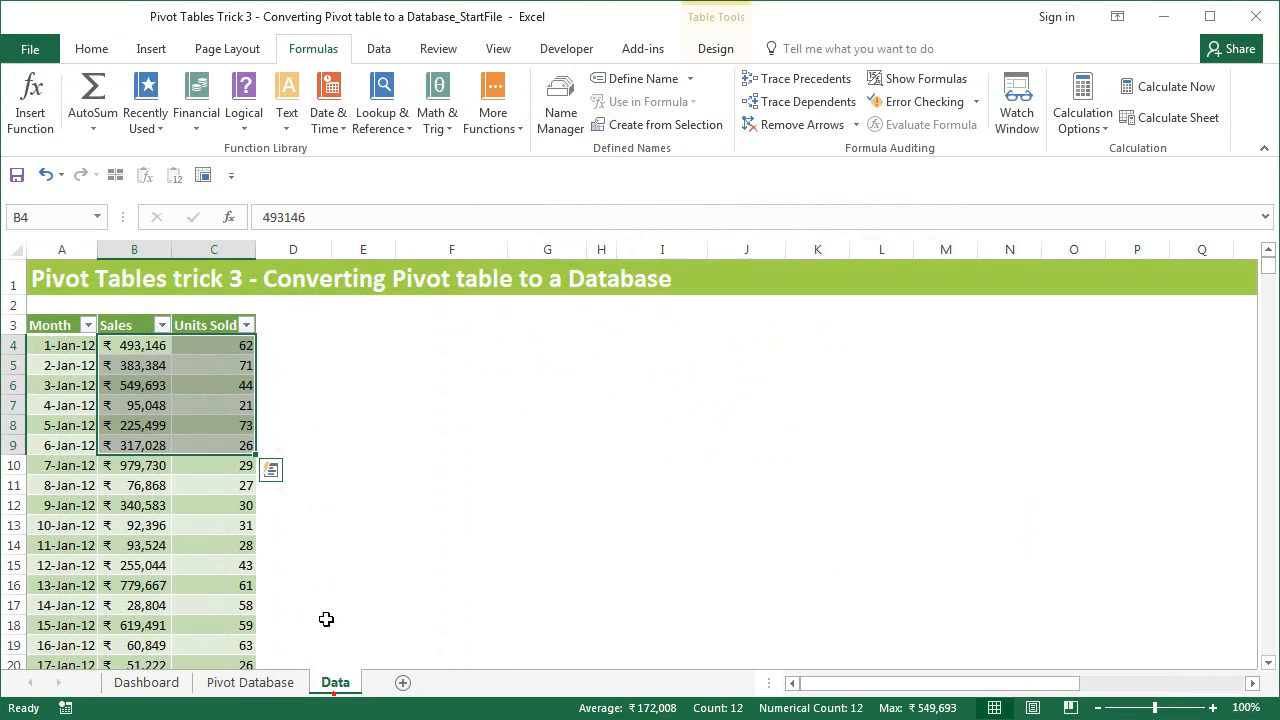
left_click(148, 385)
left_click(715, 48)
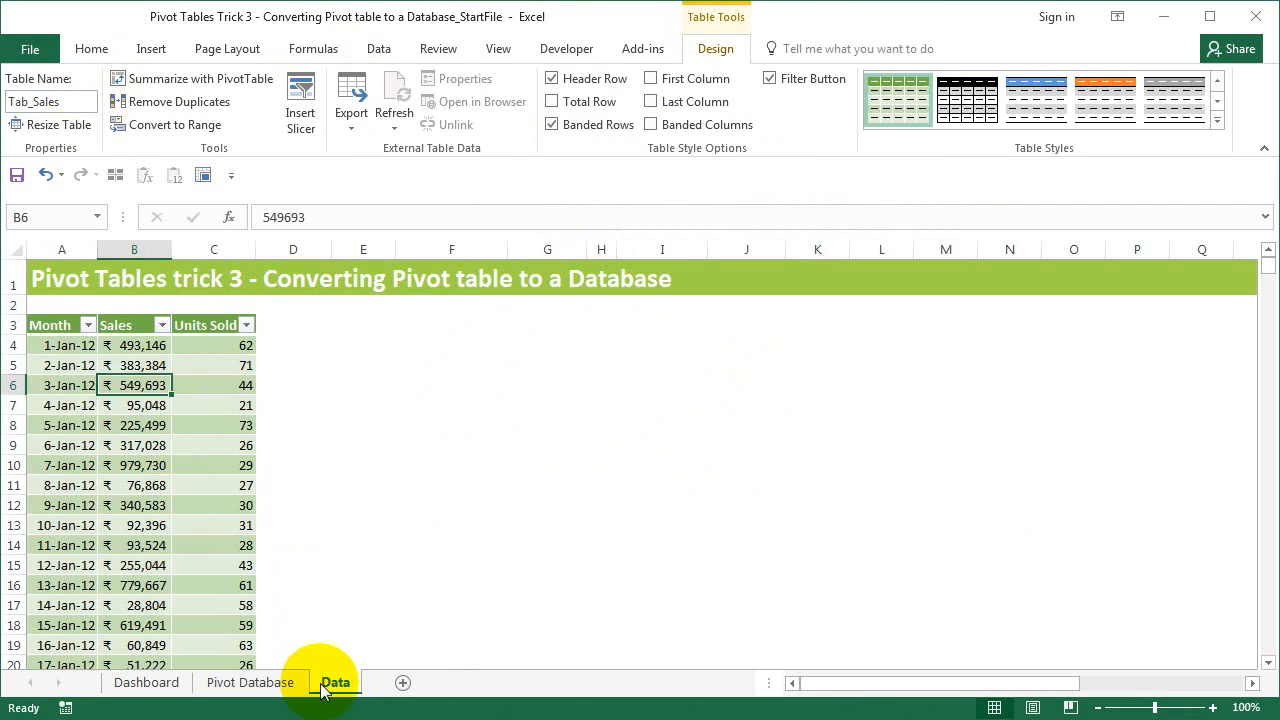
left_click(255, 683)
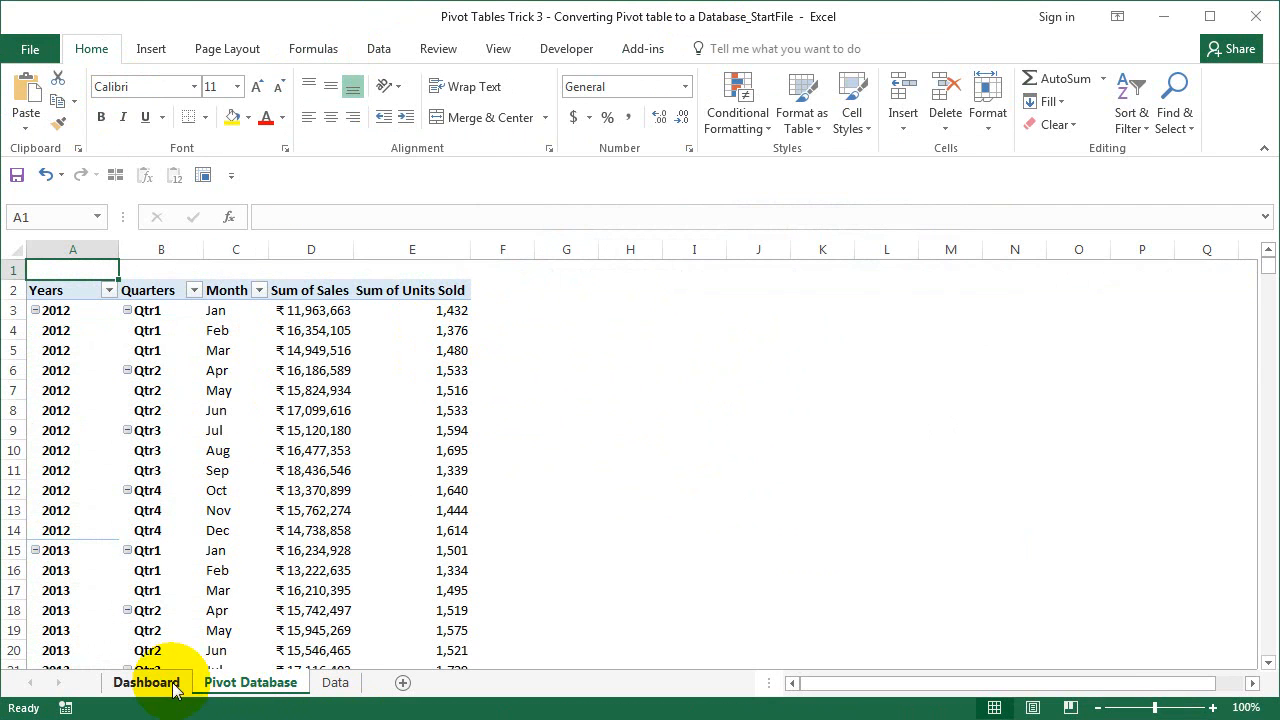
left_click(175, 682)
left_click(206, 368)
left_click(449, 430)
left_click(688, 426)
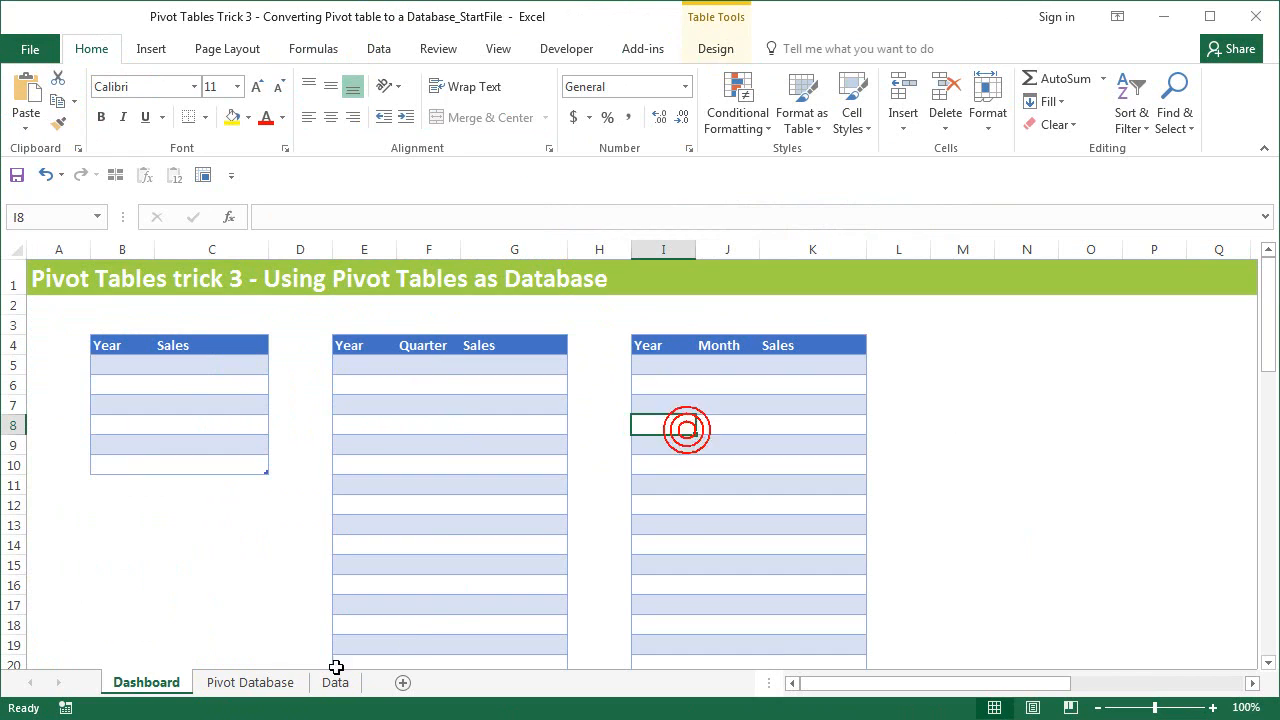
left_click(262, 684)
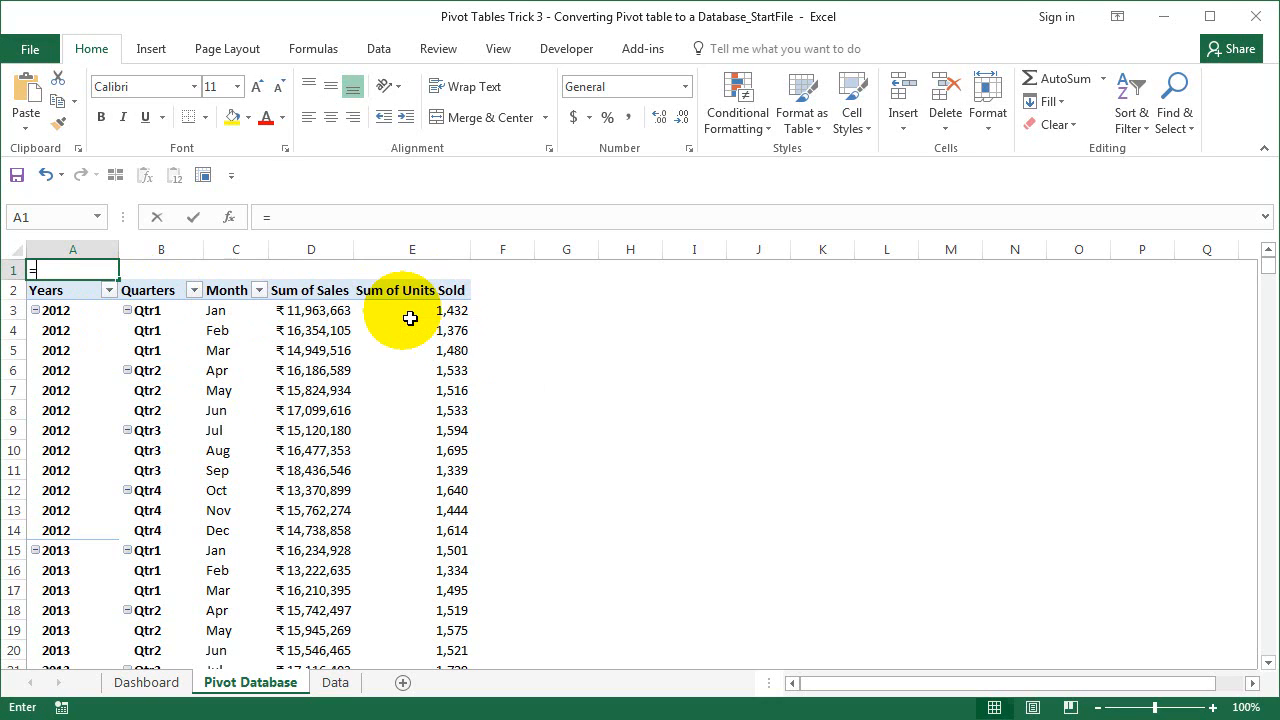
- Enter the label formula ="DB_"&A2 in A1 and fill it across to E1
type("=")
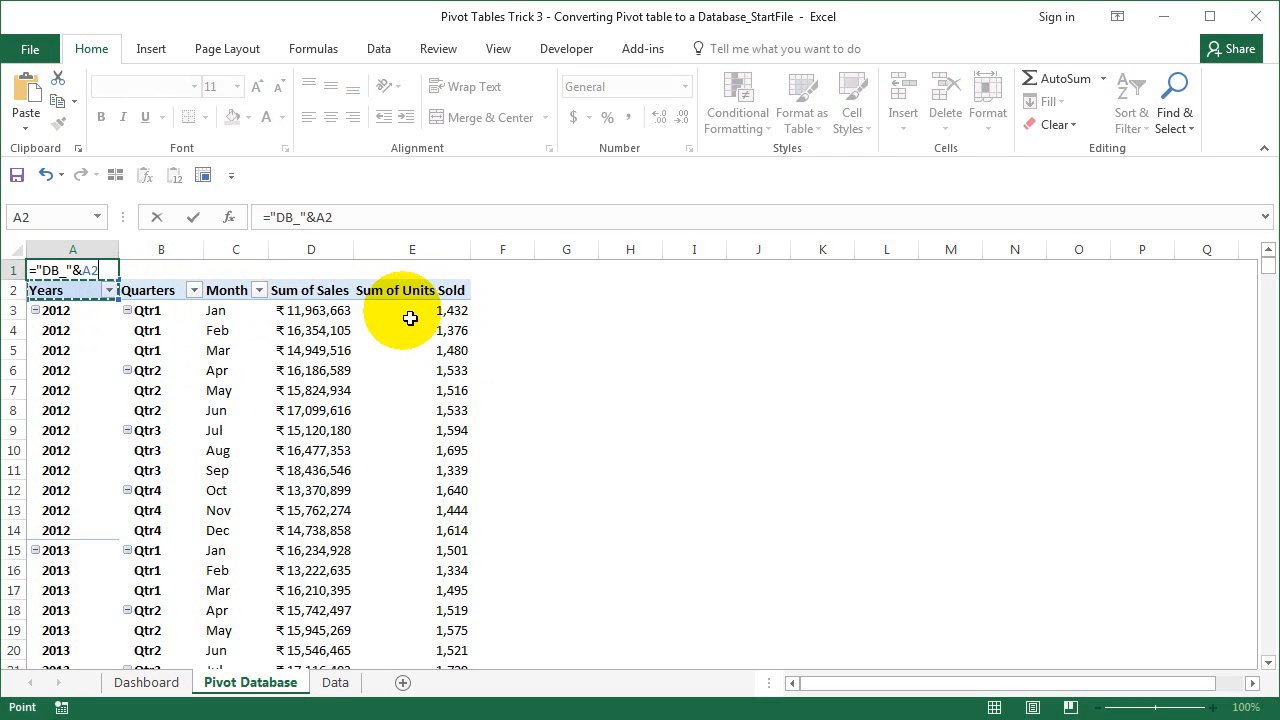
type(")")
key("Return")
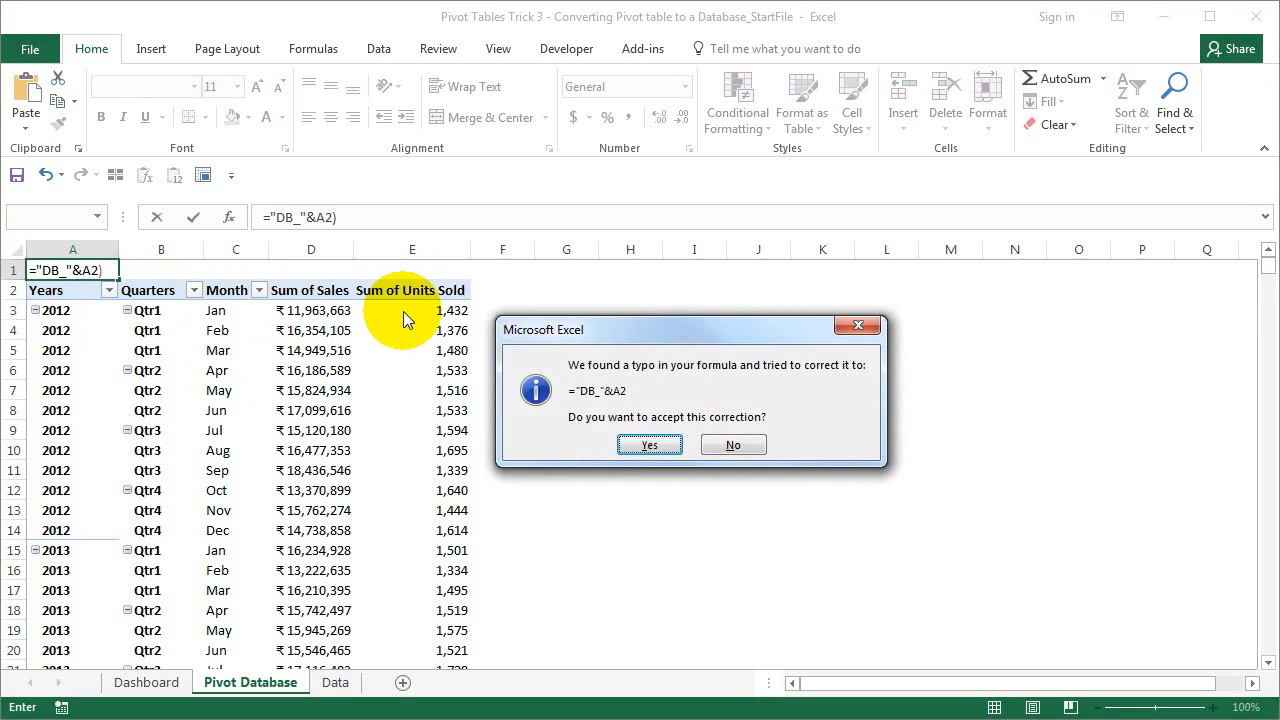
left_click(659, 445)
left_click(80, 270)
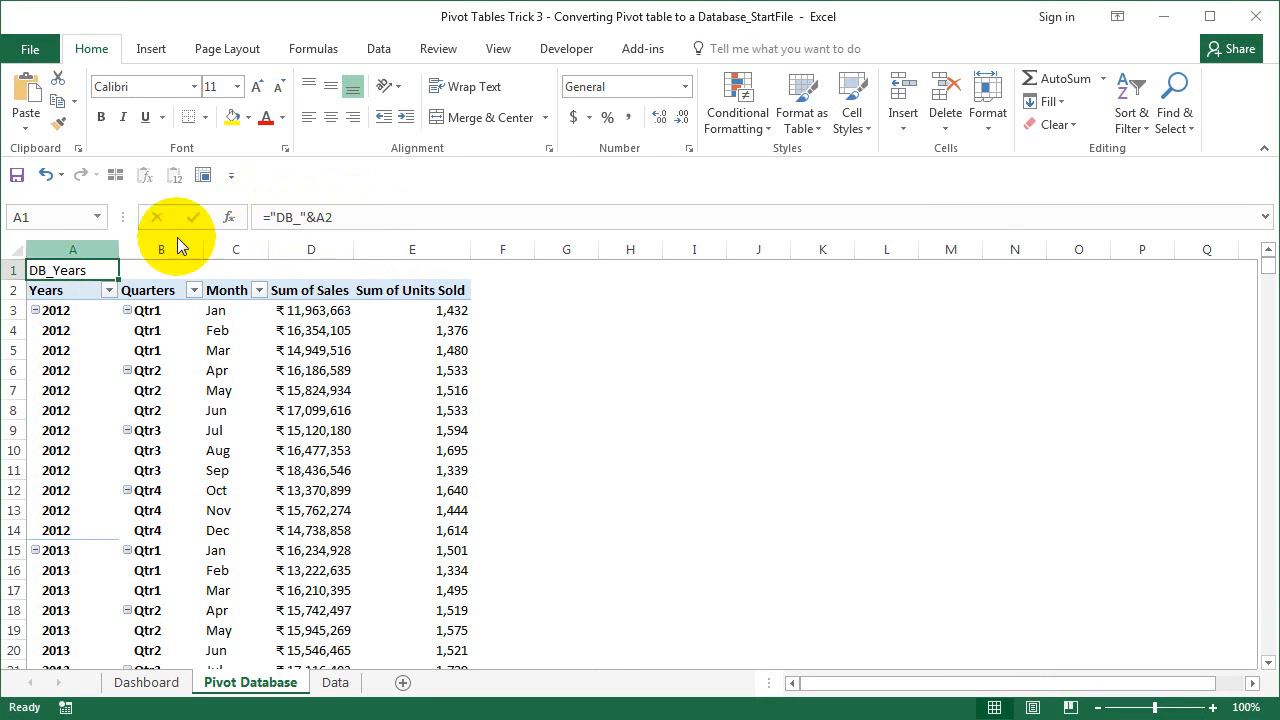
left_click_drag(119, 280, 486, 280)
- Autofit columns A to E and review the DB_ labels in E1 and D1
left_click_drag(43, 240, 428, 252)
double_click(356, 252)
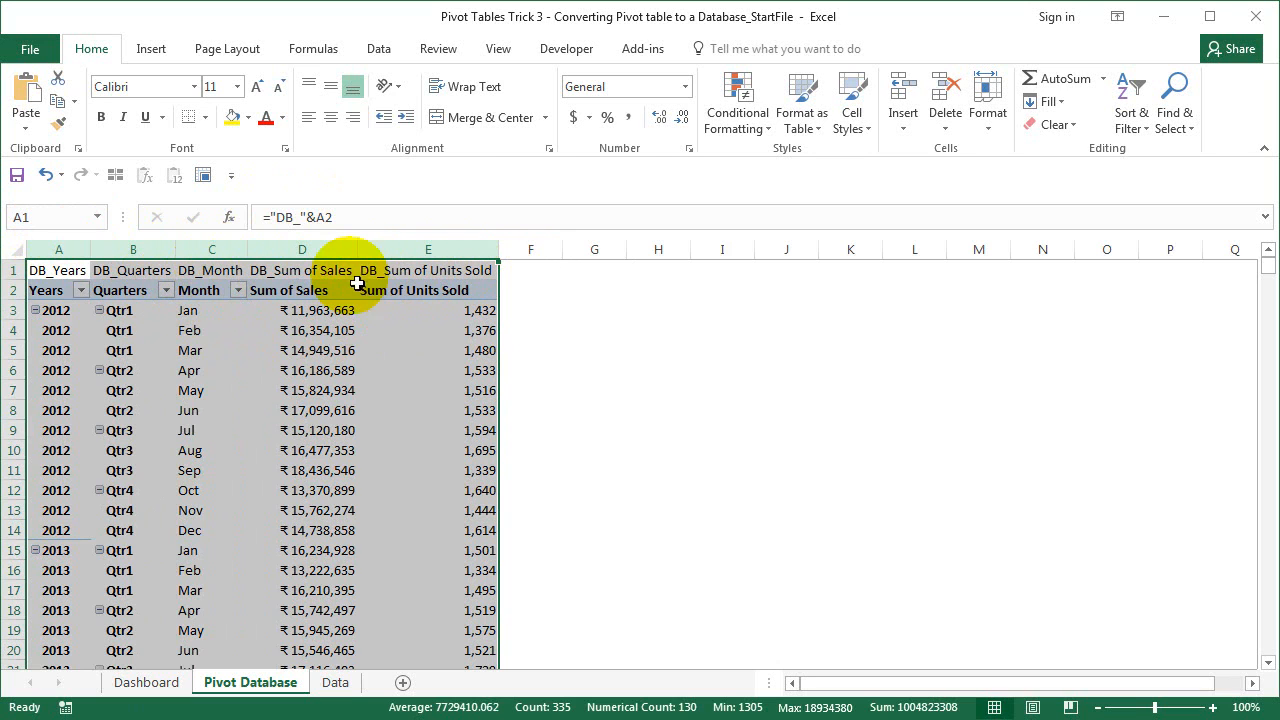
left_click(464, 276)
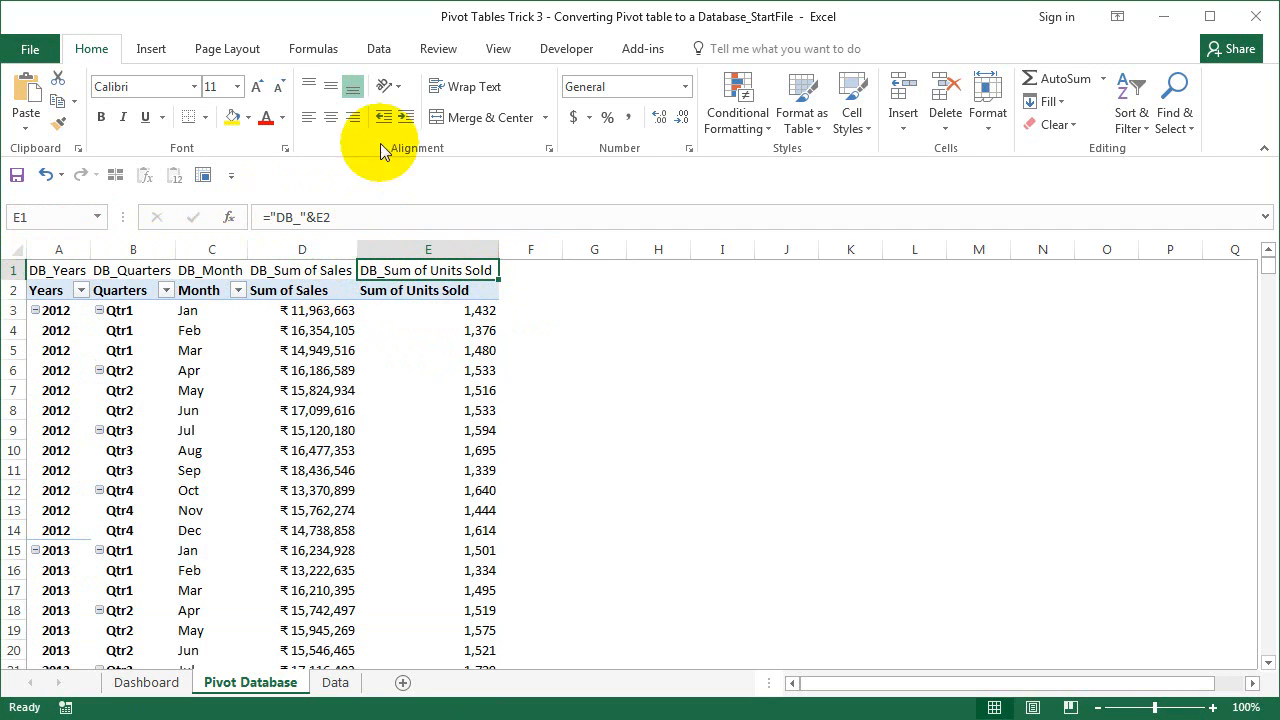
left_click(337, 276)
- Rename the Sum of Sales pivot header in D2 to _Sales
left_click(305, 290)
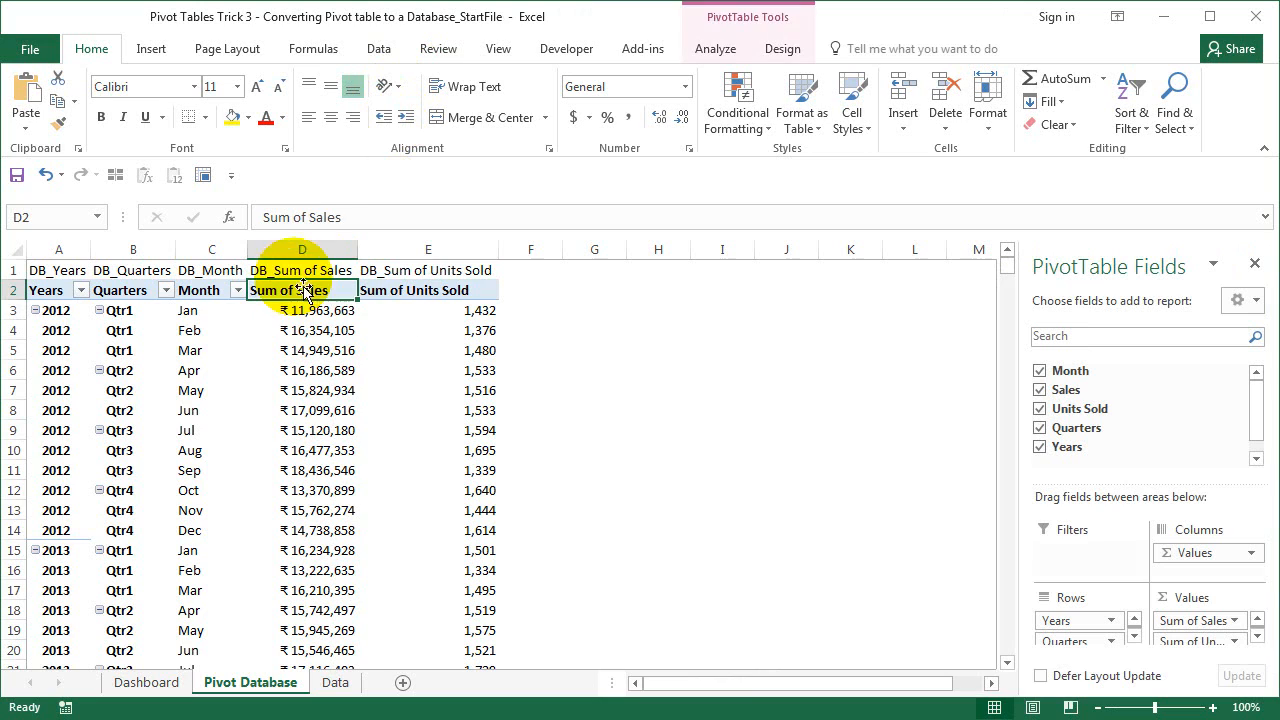
left_click_drag(306, 217, 262, 217)
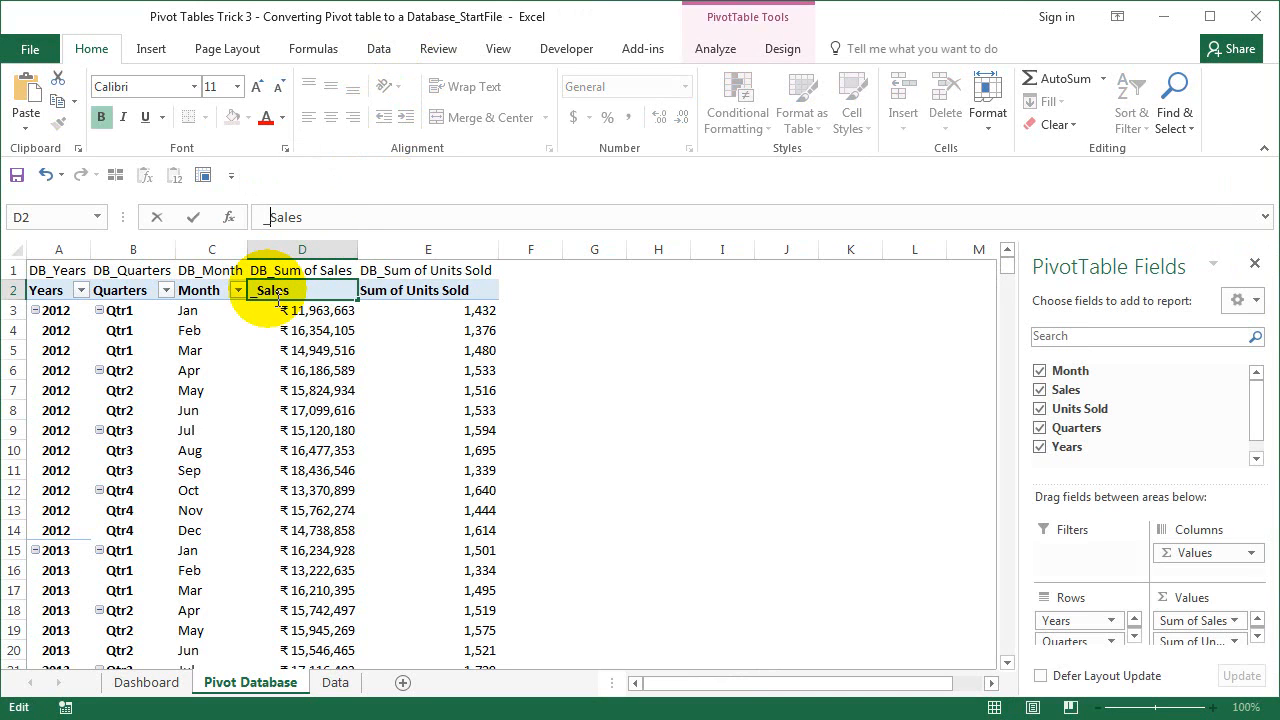
key("Return")
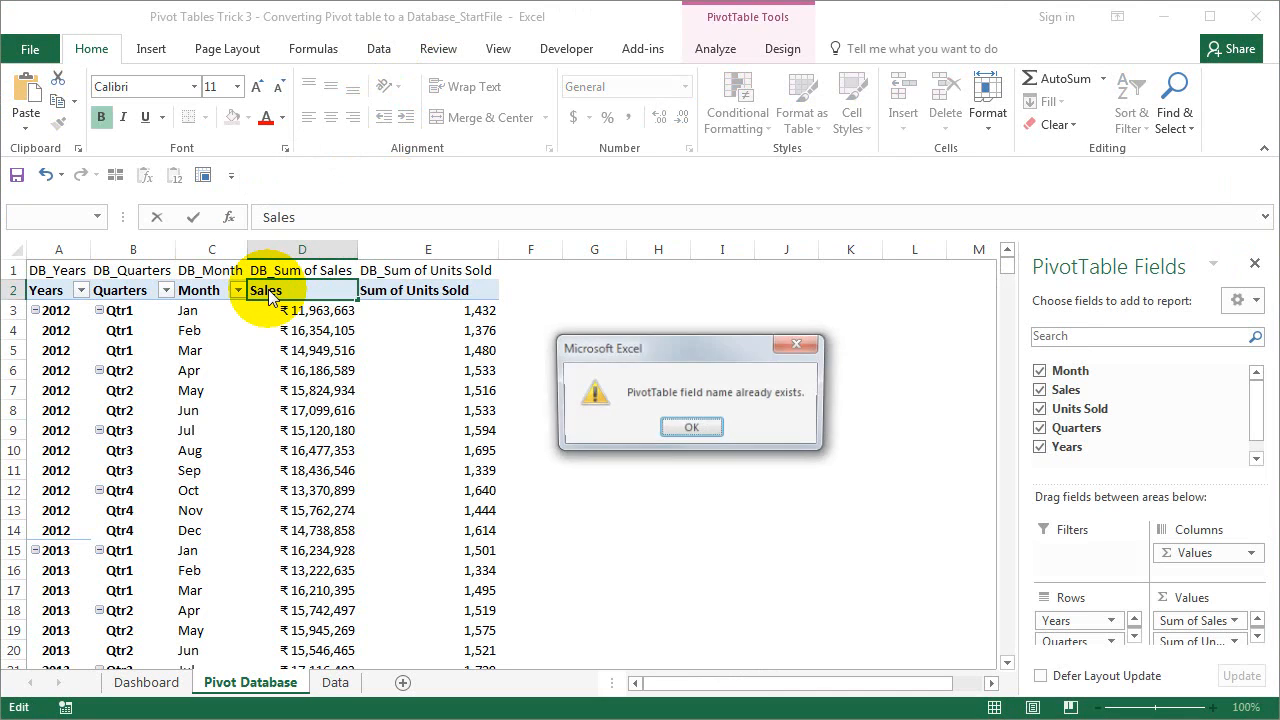
left_click(691, 429)
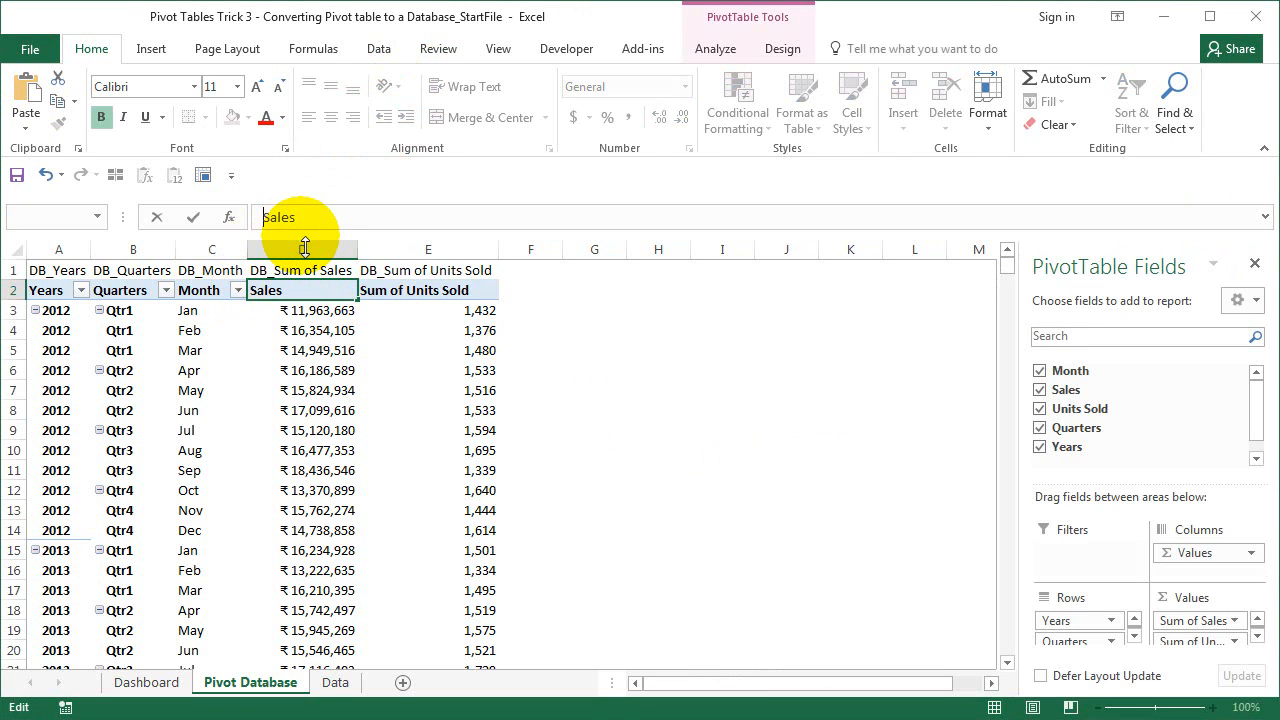
key("Return")
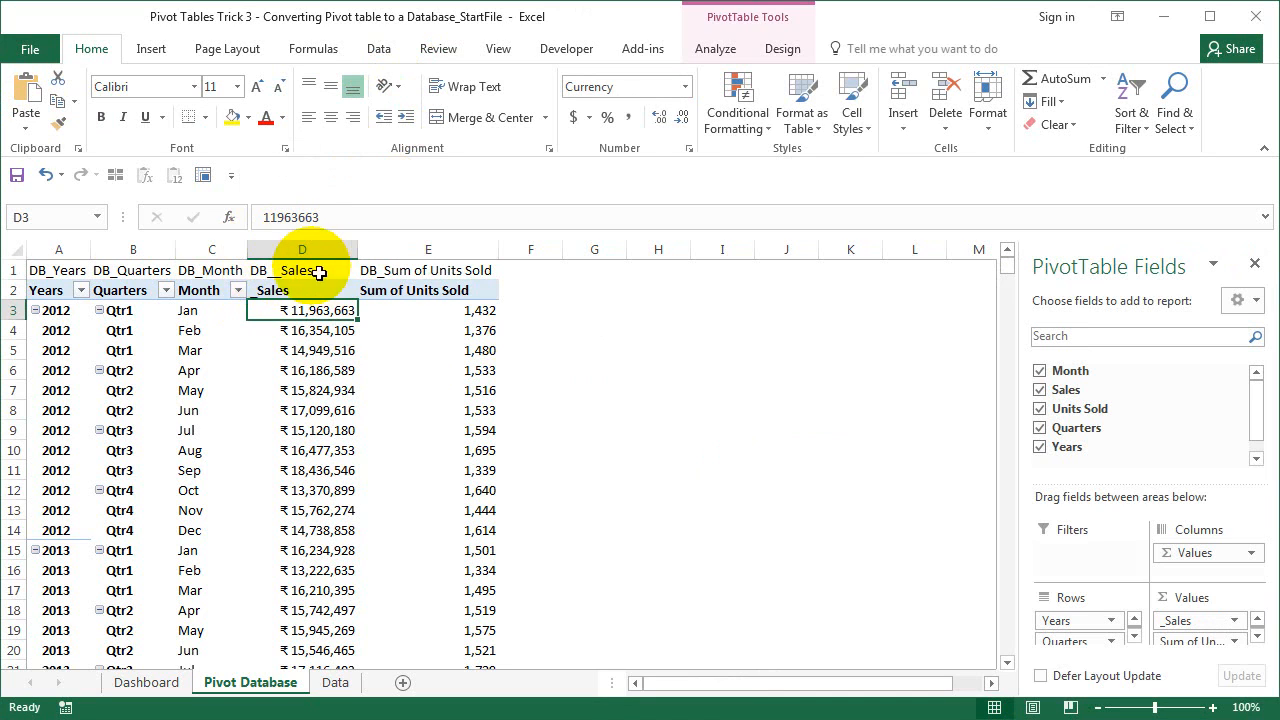
- Rename the Sum of Units Sold header in E2 to _Units_Sold
left_click(419, 300)
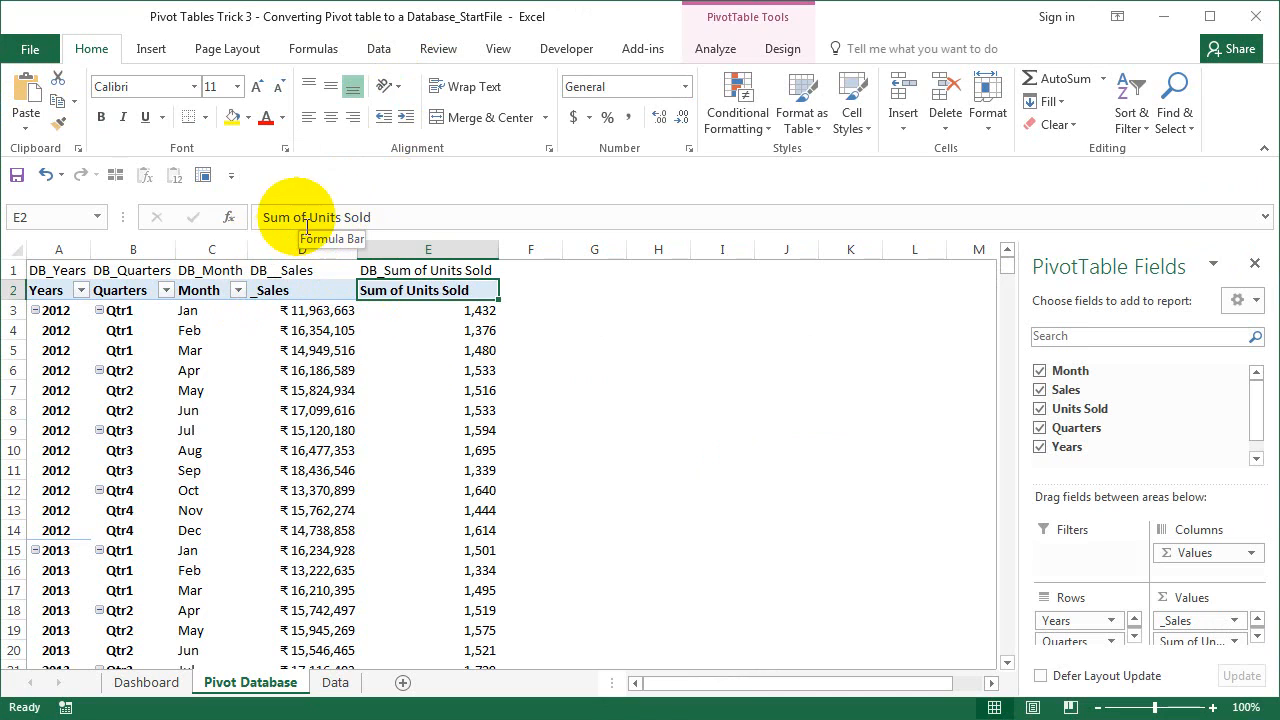
left_click_drag(302, 217, 263, 217)
type("_")
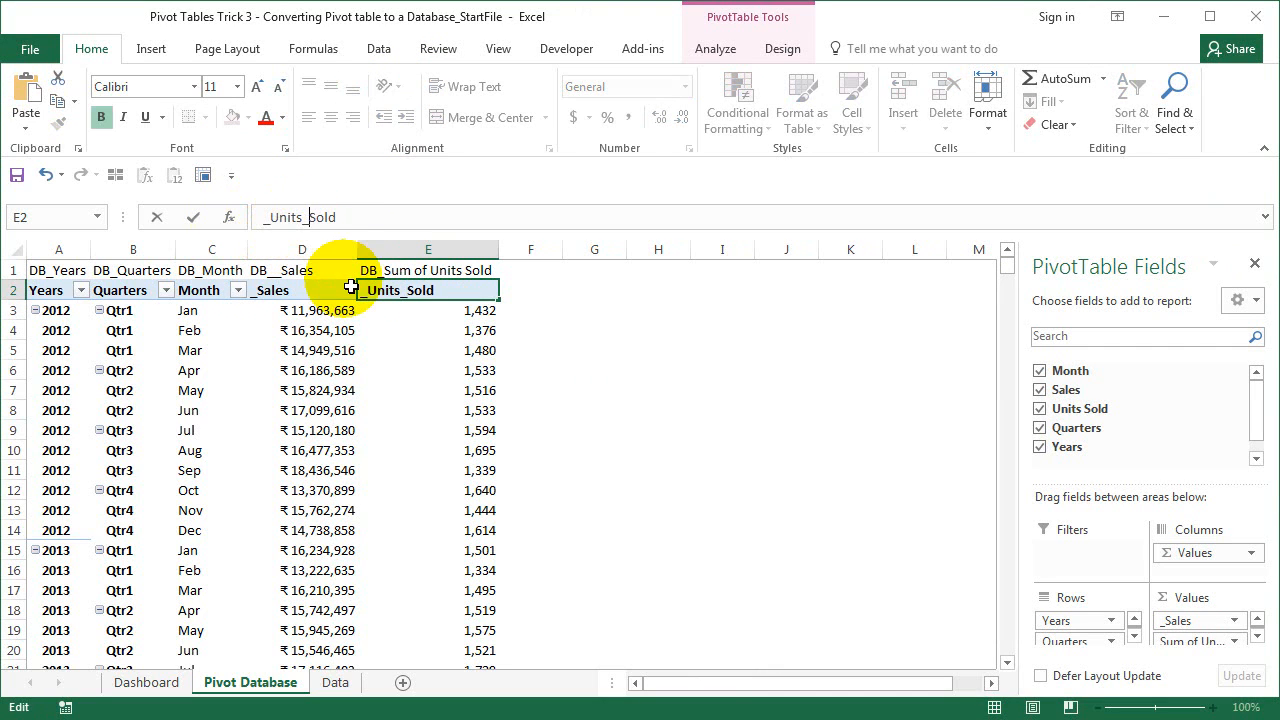
key("Return")
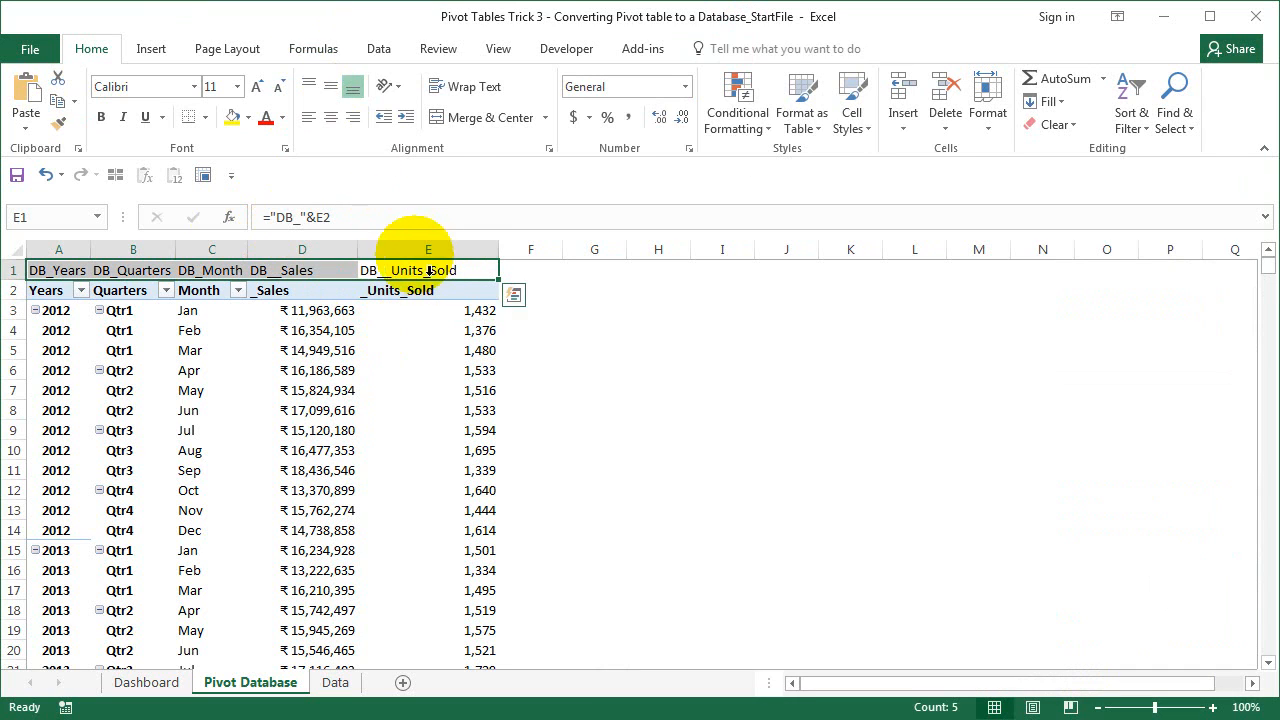
- On the Formulas ribbon, select pivot database columns A through E, checking the data runs to row 67
left_click(331, 58)
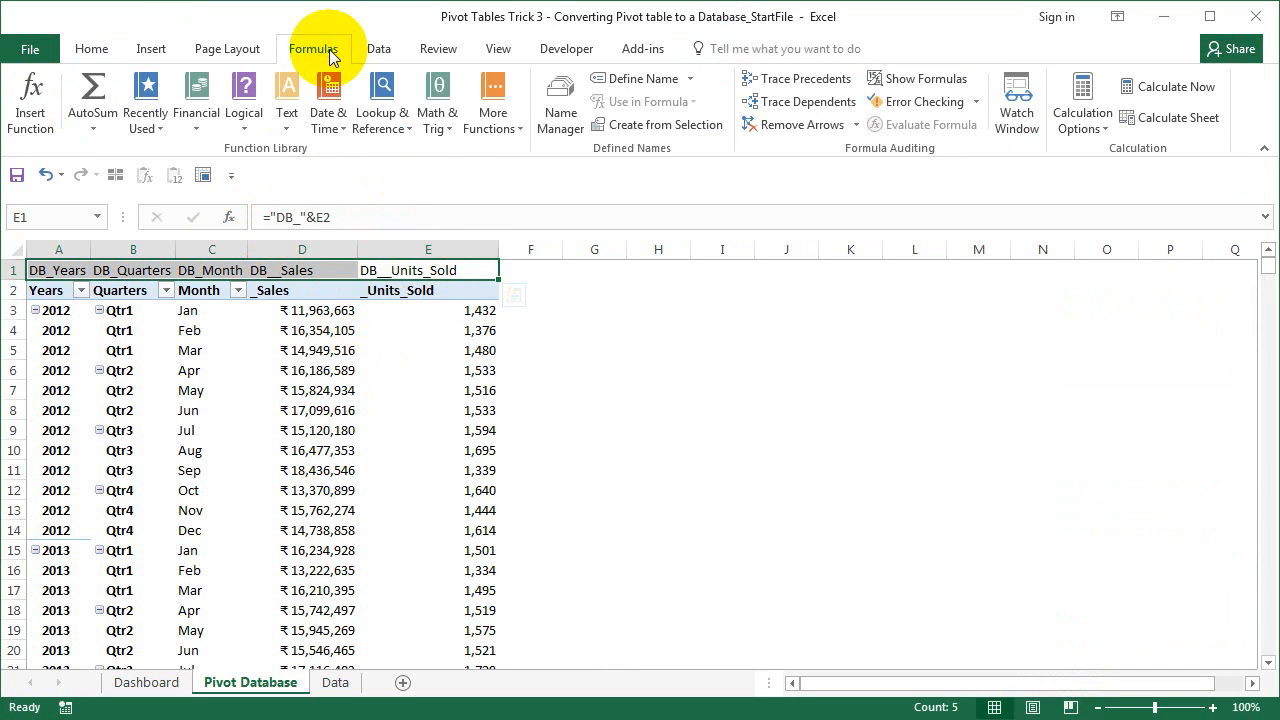
left_click_drag(428, 249, 40, 257)
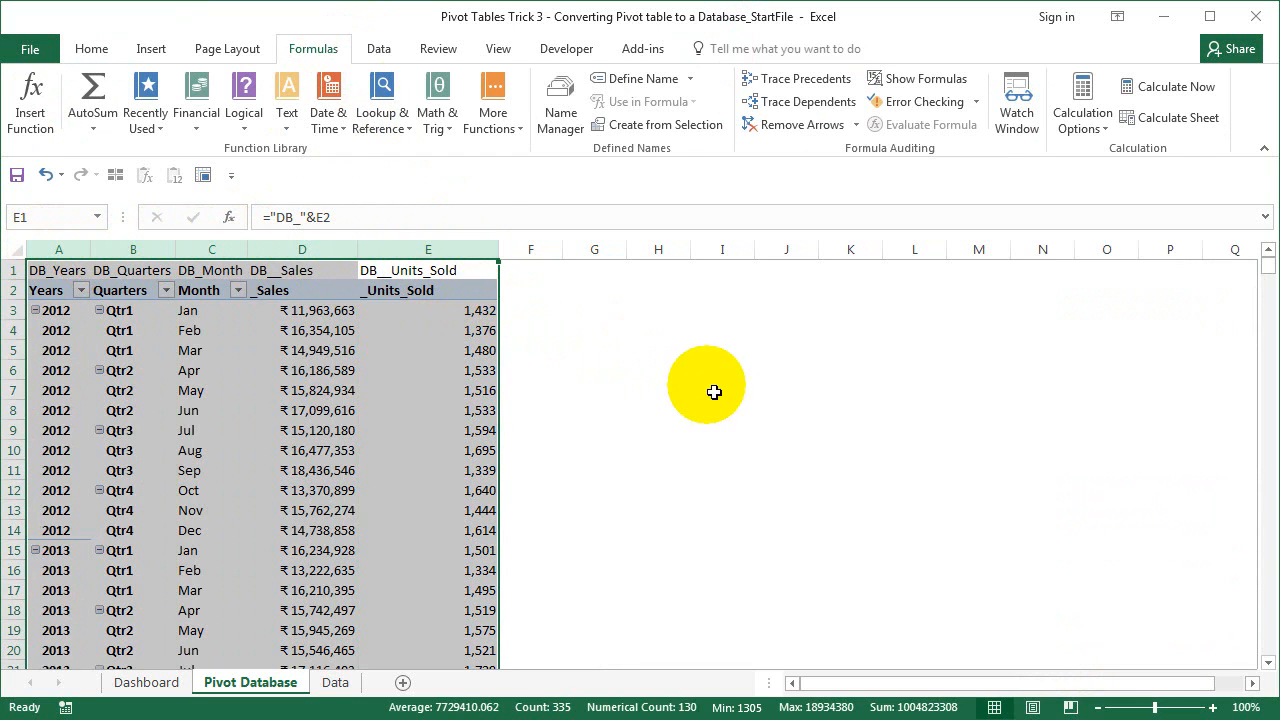
scroll(429, 420, "down", 20)
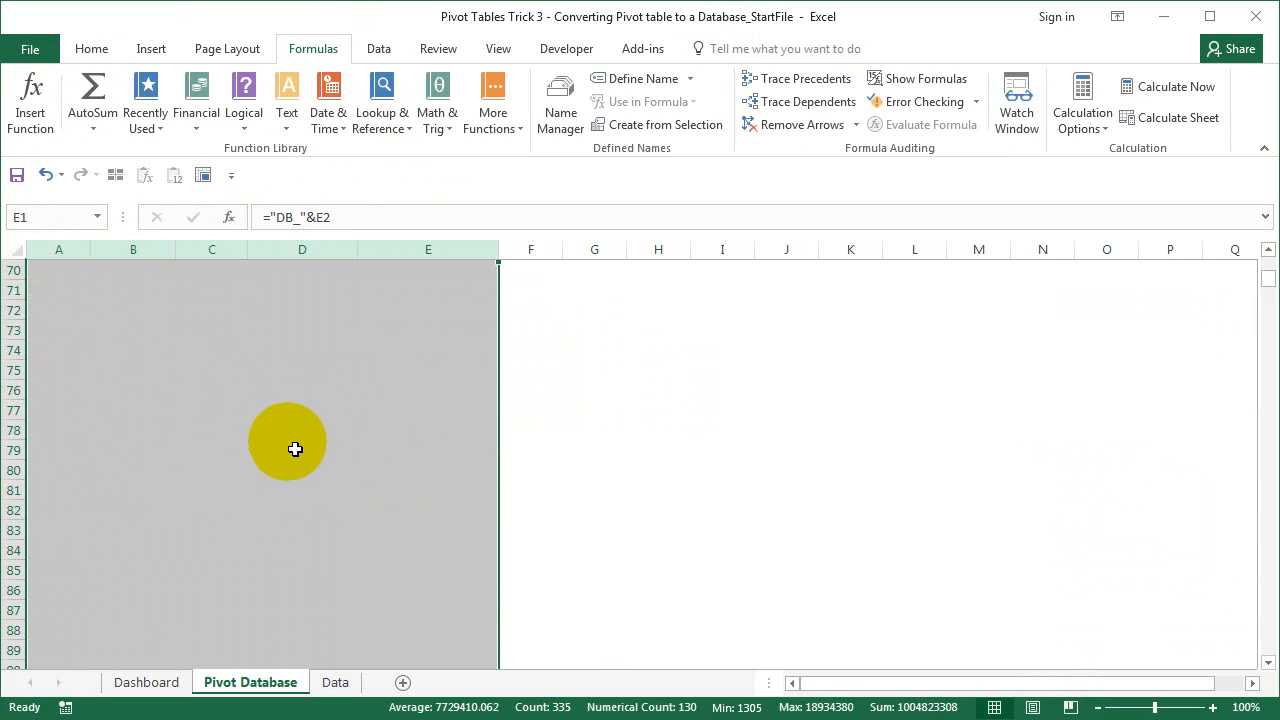
scroll(295, 452, "up", 5)
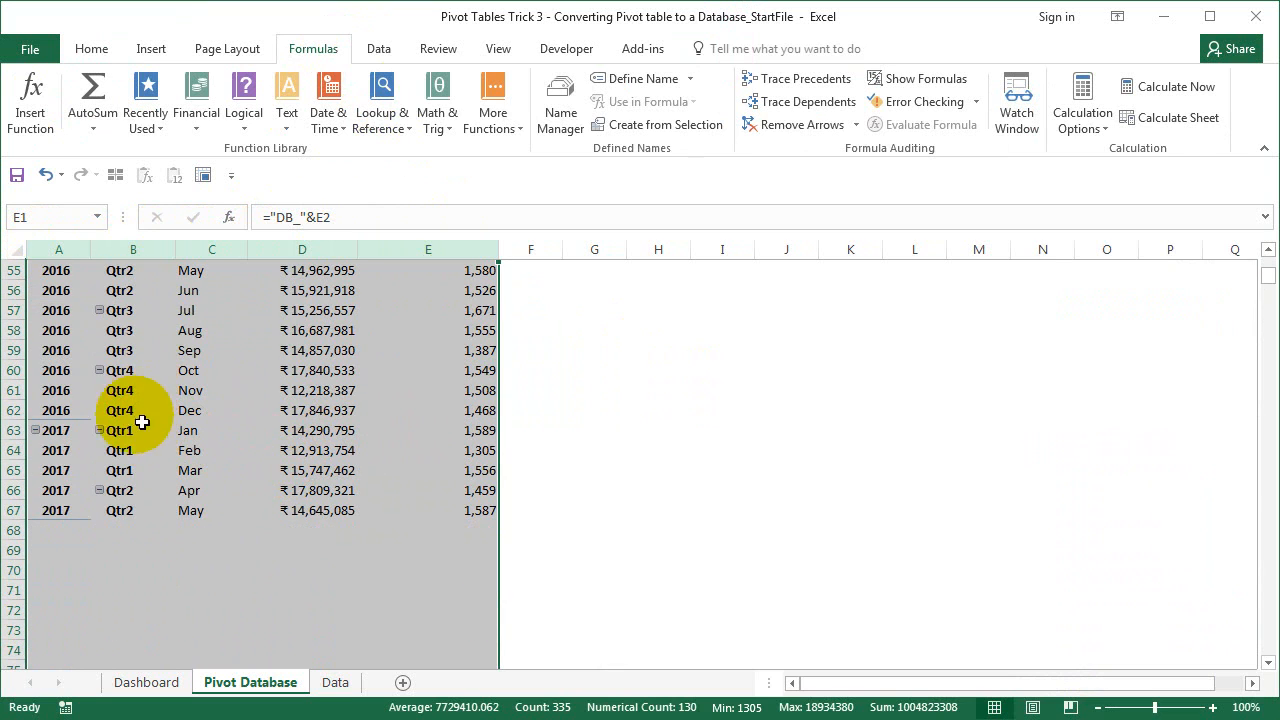
scroll(140, 480, "down", 3)
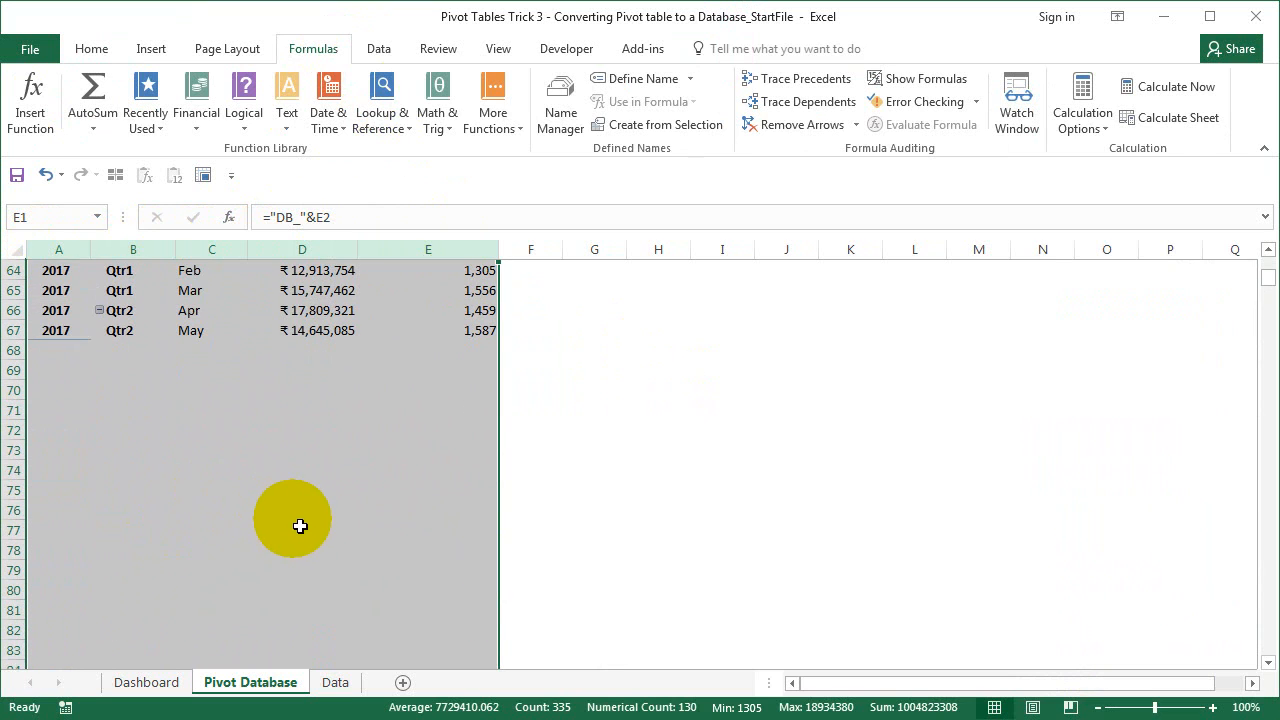
scroll(300, 526, "up", 1)
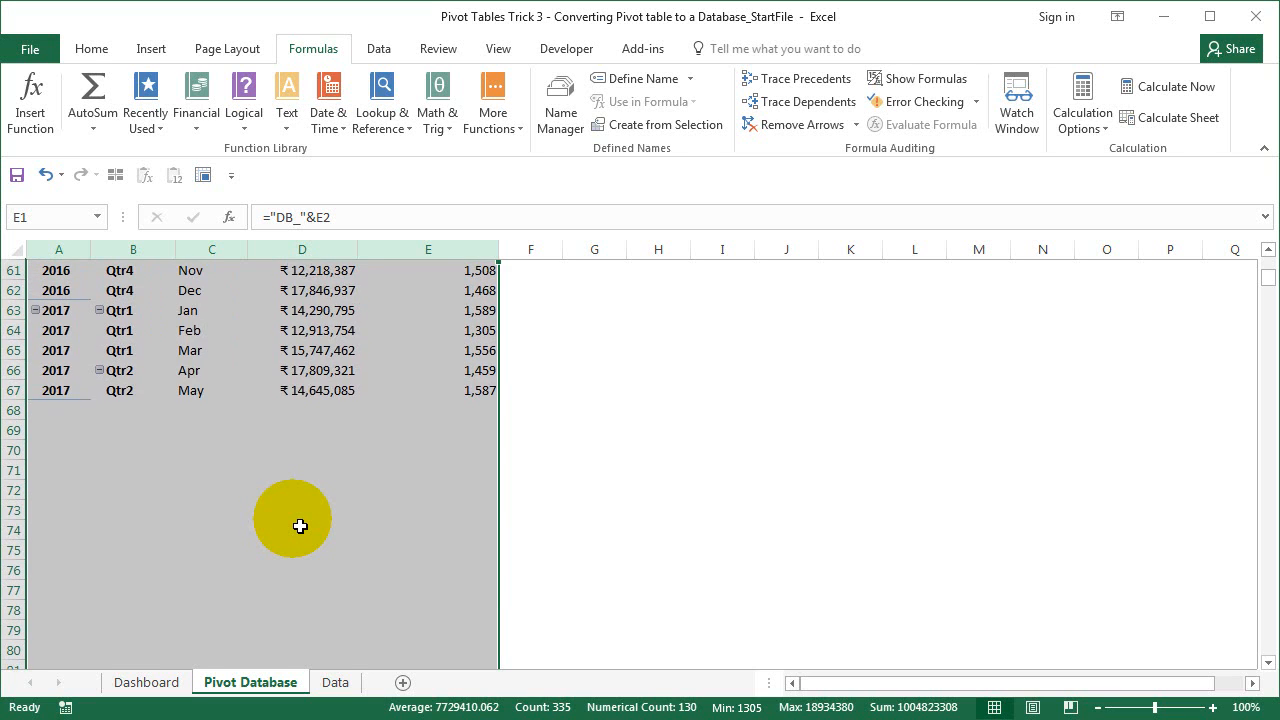
scroll(300, 526, "up", 20)
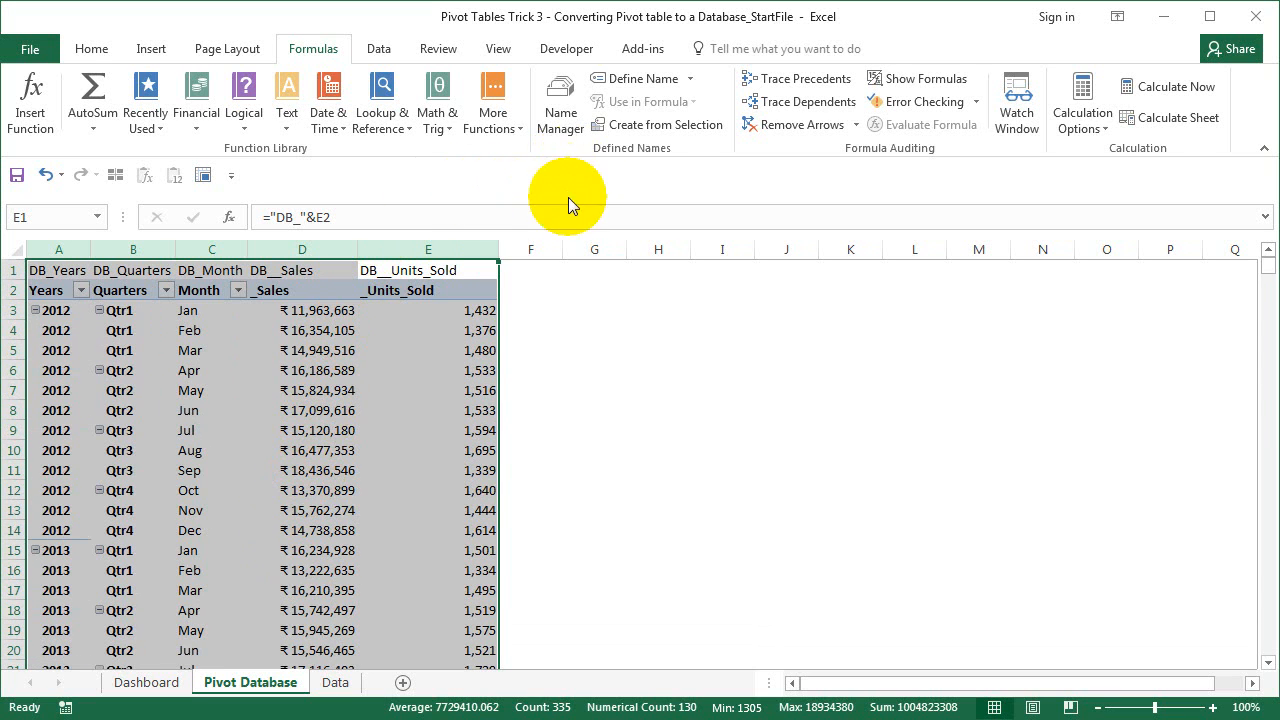
- Create names from the top-row DB_ labels only, with Left column unchecked
left_click(645, 125)
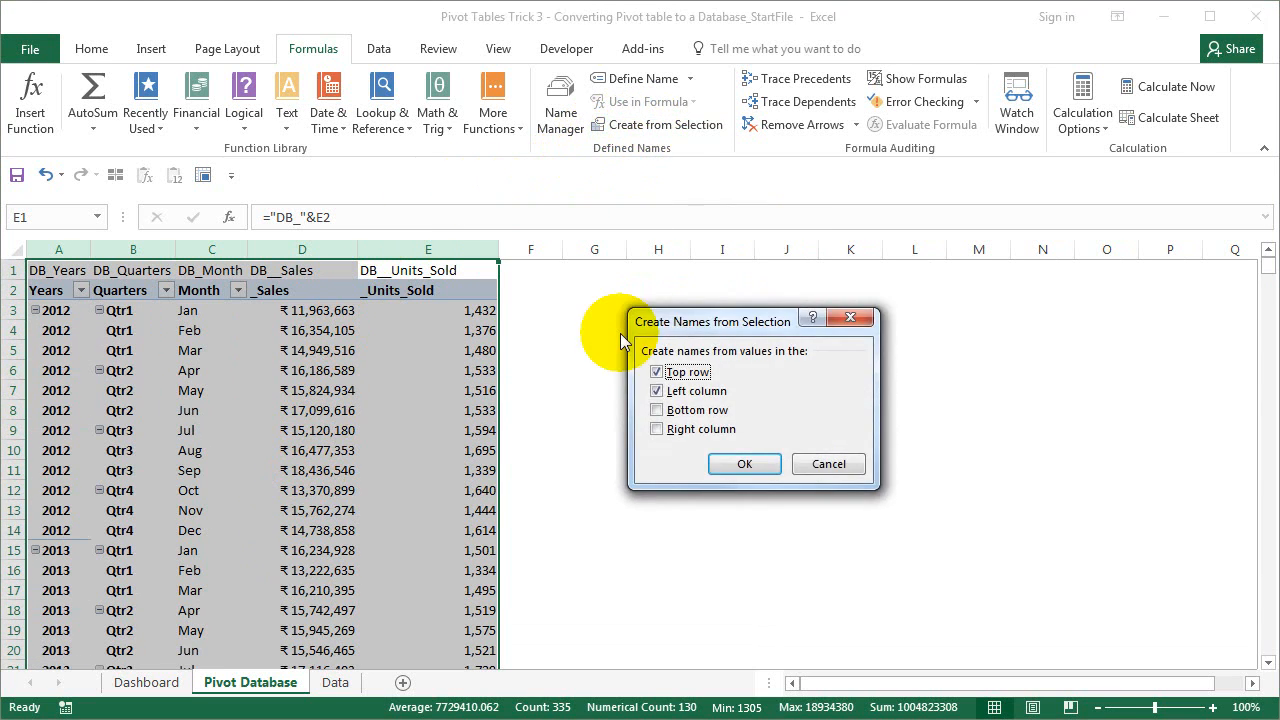
left_click(656, 391)
left_click(746, 464)
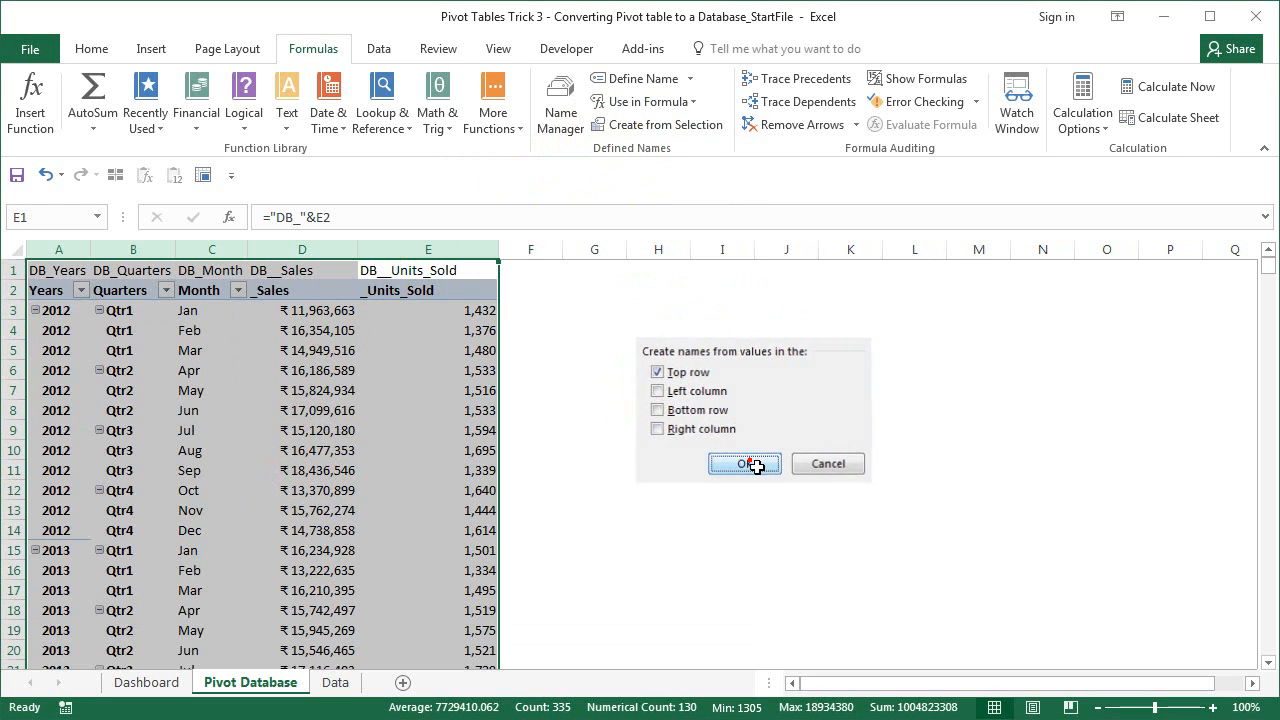
- Verify DB_Years, DB_Quarters, DB_Month, DB__Sales and DB__Units_Sold in Name Manager, then deselect the columns
left_click(577, 129)
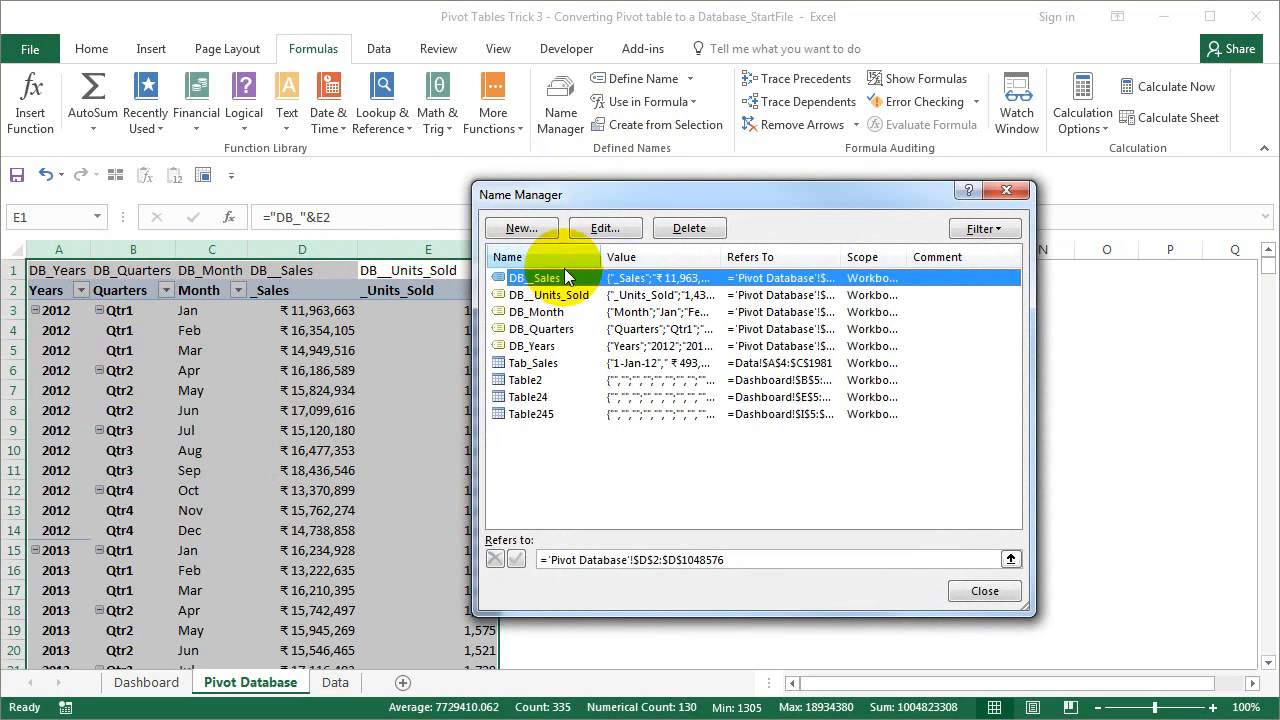
left_click(985, 591)
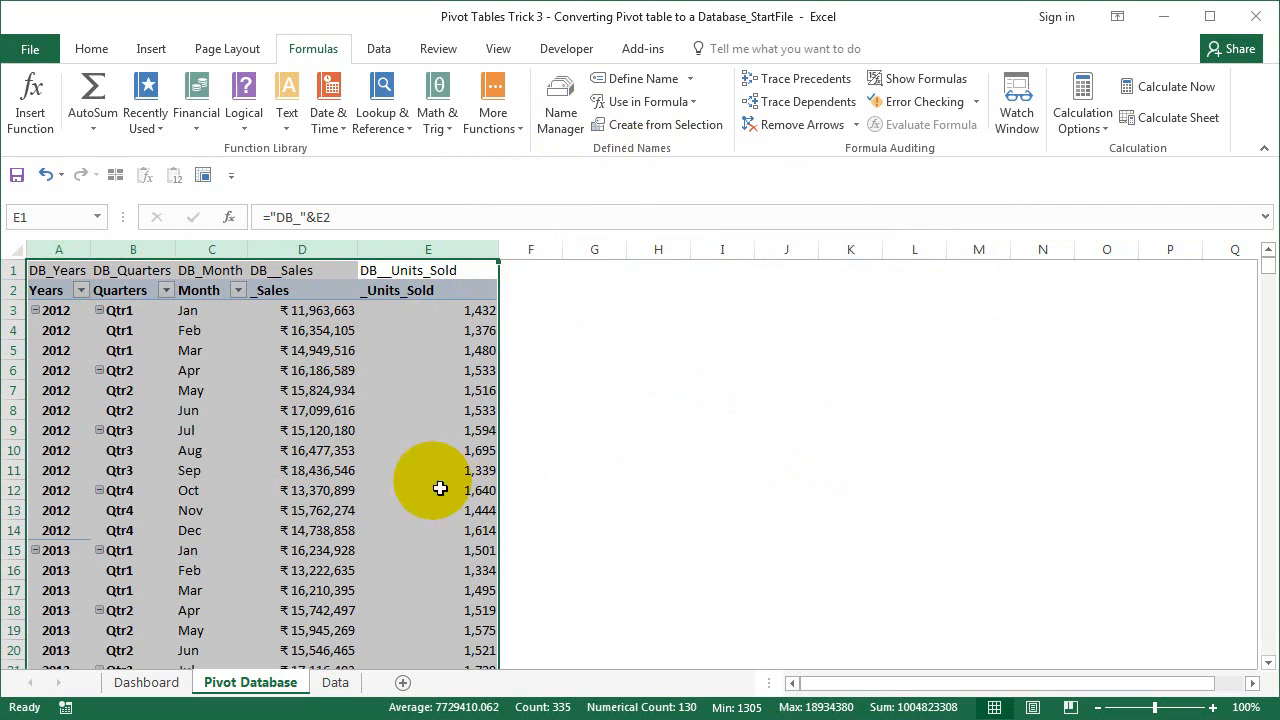
left_click(326, 352)
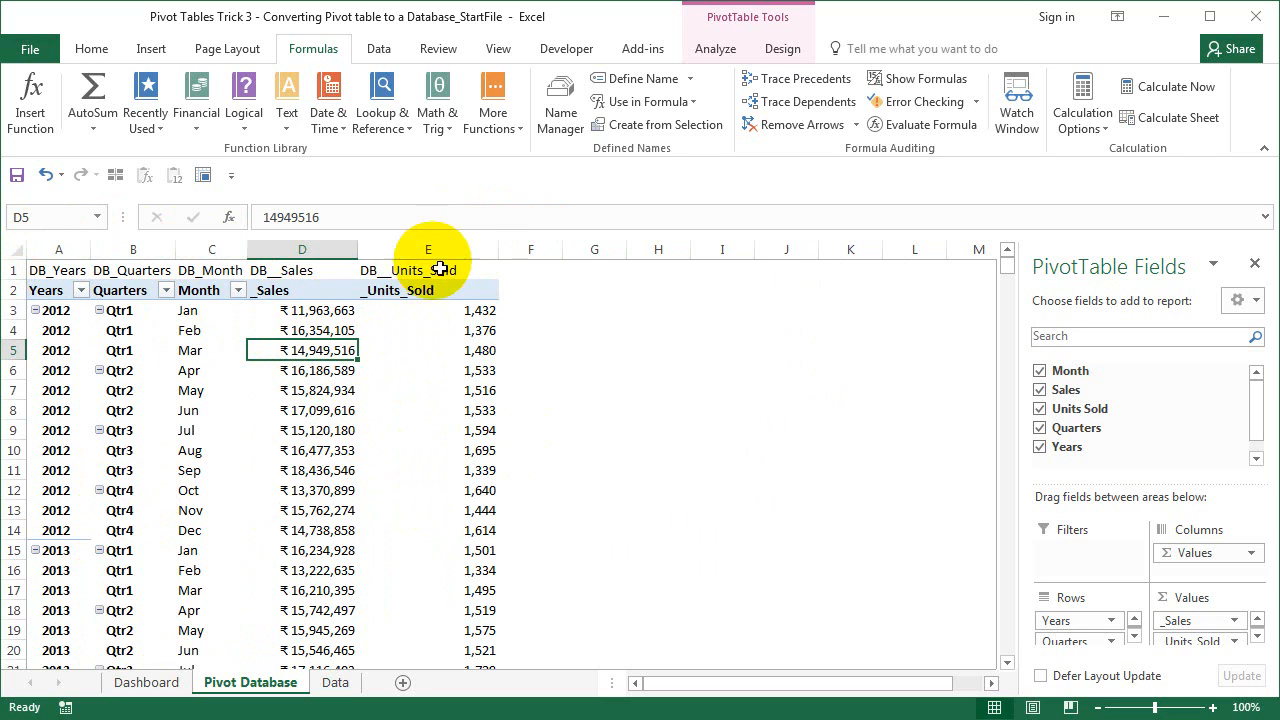
- Go to the Dashboard sheet with its empty Year, Quarter and Month sales tables
left_click(155, 688)
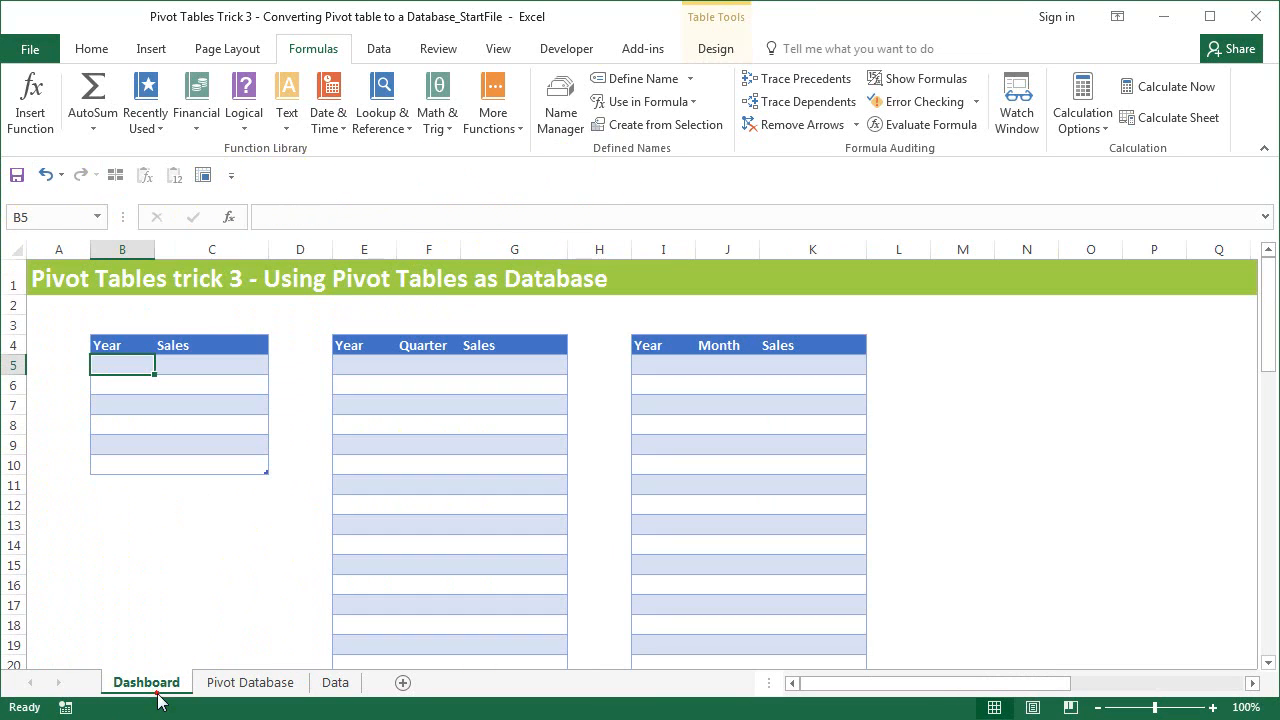